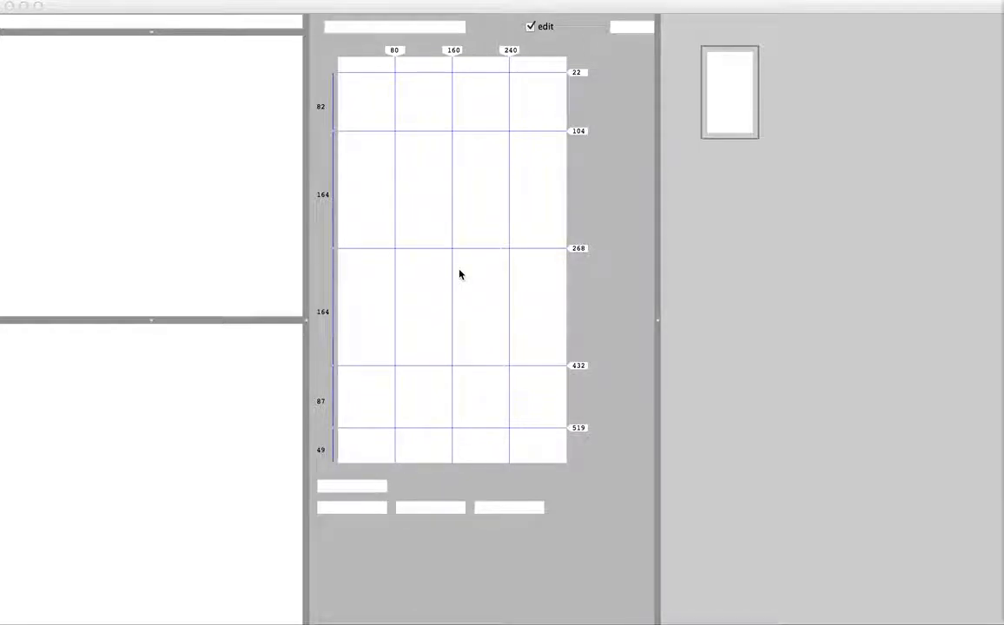
Step: Switch to Illustrator, select the UNIQUETRAINER logo artwork and run the protios script on it
key(super+Tab)
key(super+Tab)
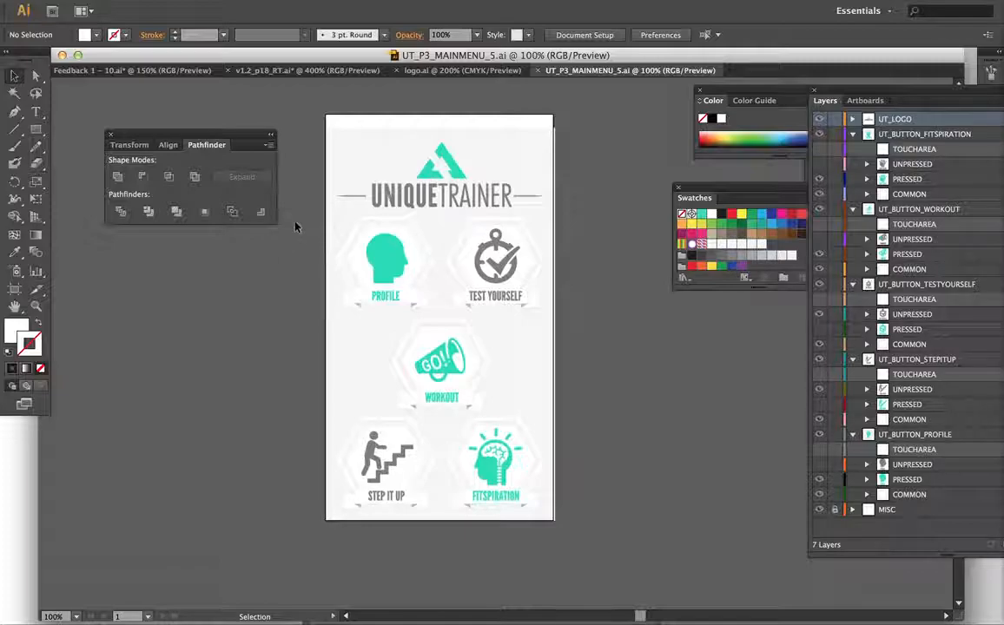
drag(310, 152, 571, 209)
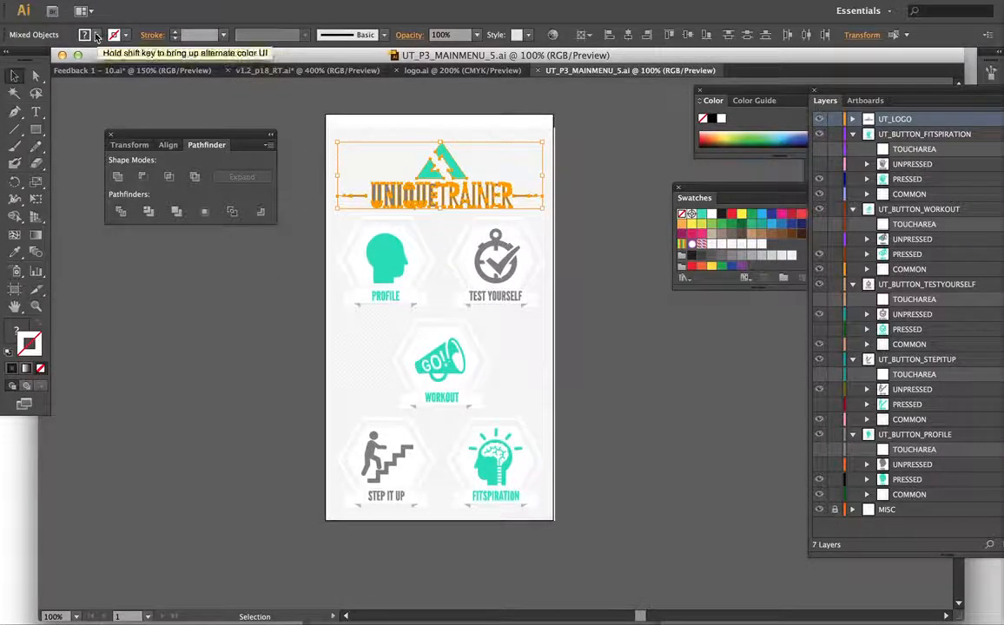
click(111, 0)
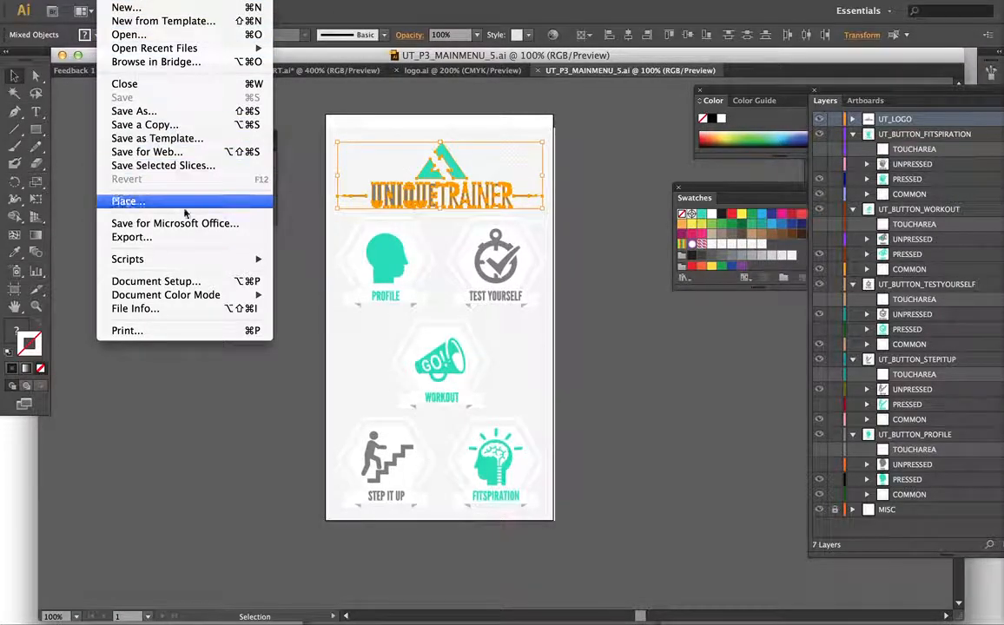
mouse_move(199, 259)
click(318, 329)
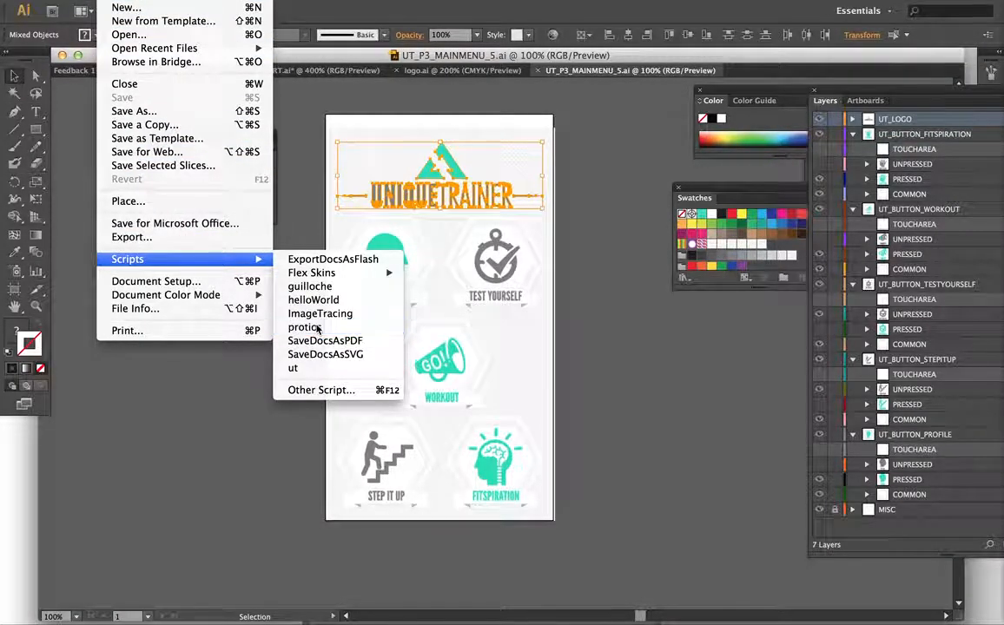
Step: Switch to GenIOS, import the exported logo image and name it Logo
key(super+Tab)
key(super+Tab)
right_click(129, 166)
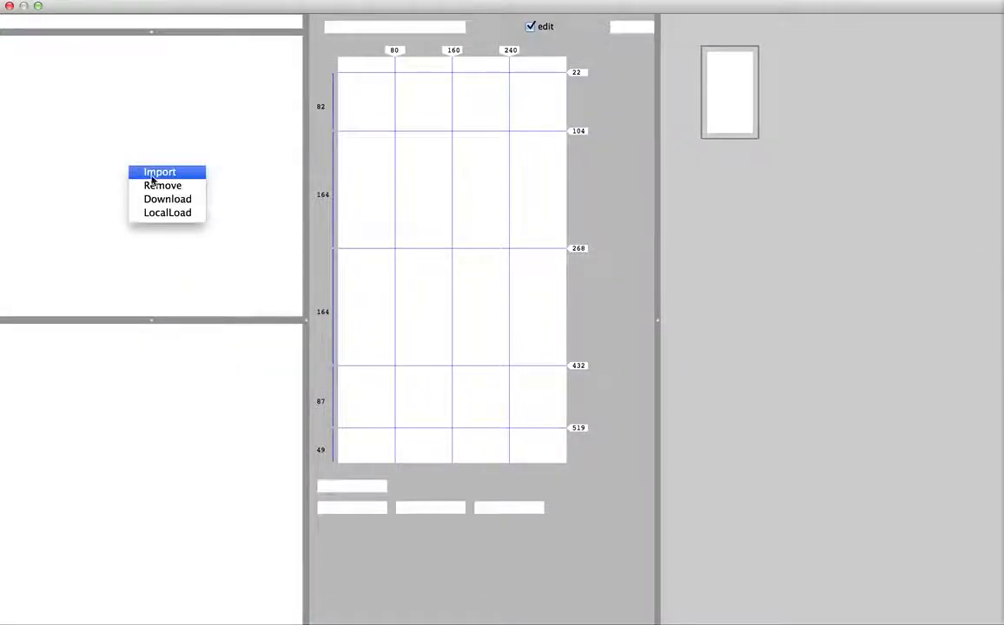
click(152, 172)
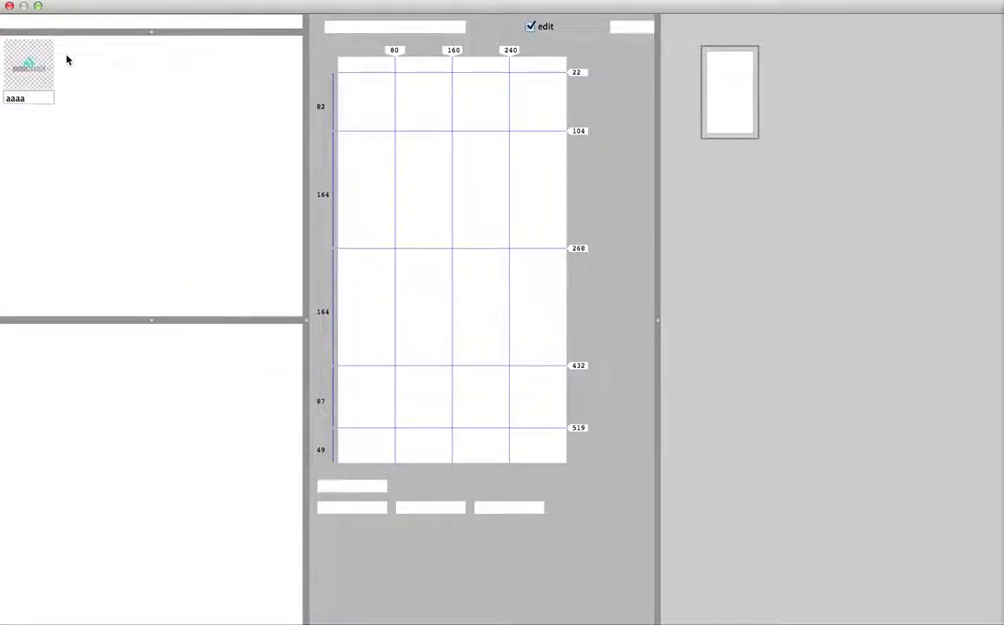
double_click(41, 97)
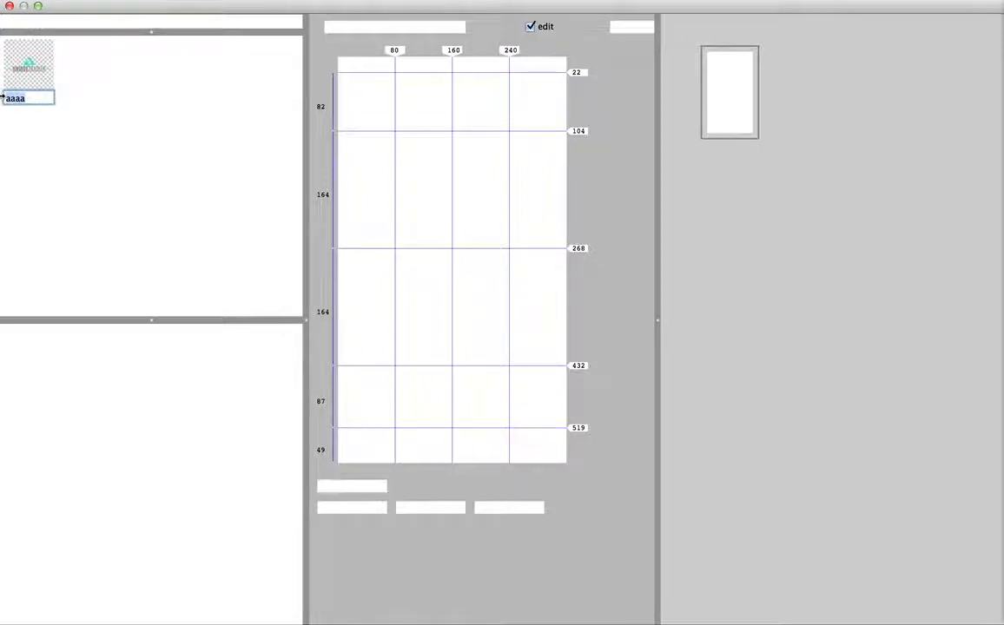
key(BackSpace)
text(Logo)
key(Return)
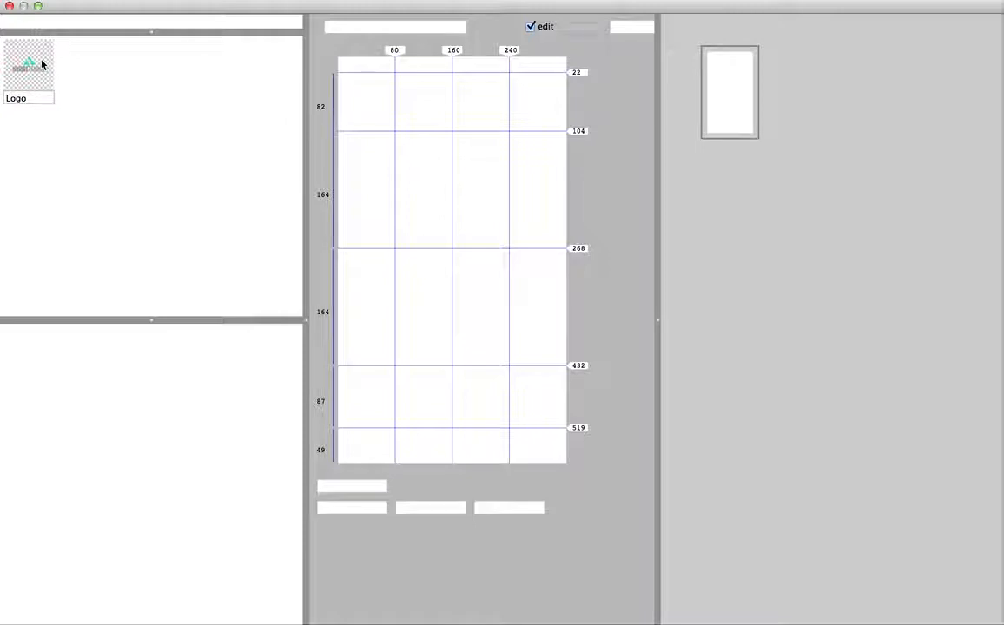
Step: Place the Logo image on the canvas centred on the 160 guide and move its horizontal guide to 99
click(42, 54)
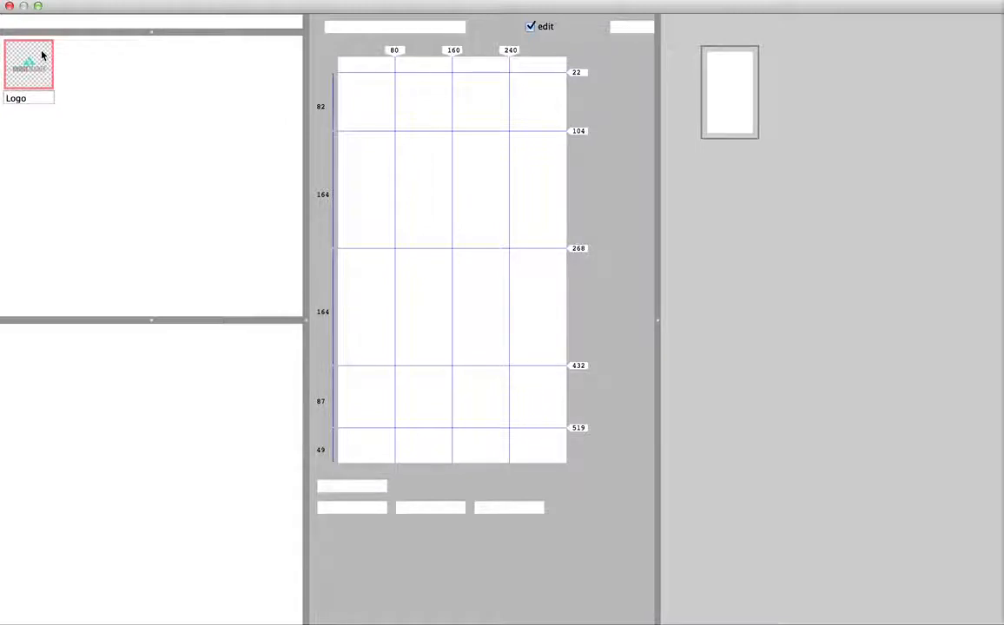
drag(35, 55, 467, 159)
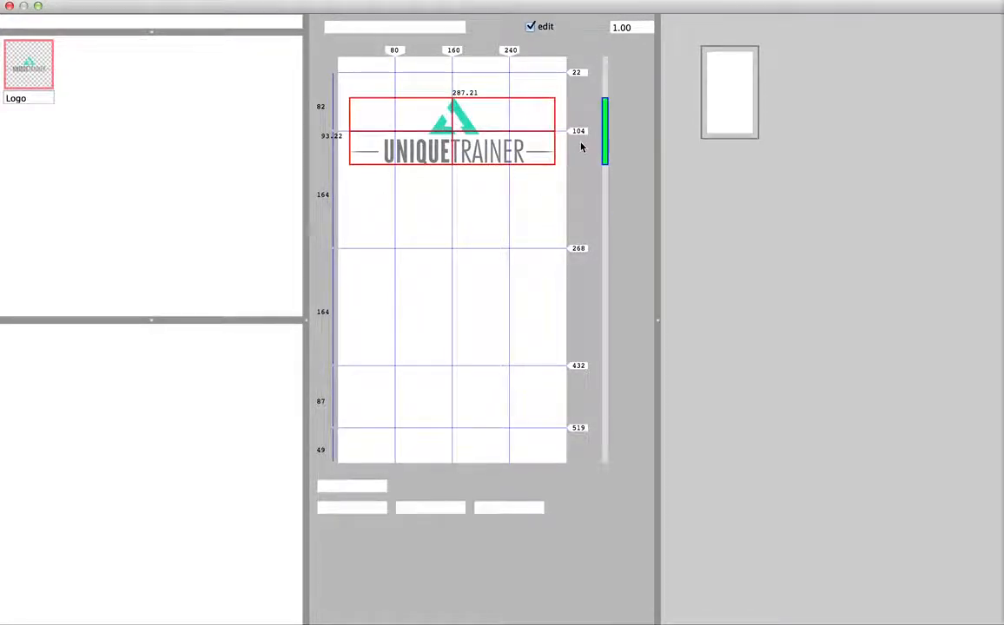
mouse_move(582, 132)
mouse_down()
mouse_move(582, 117)
mouse_move(584, 129)
mouse_up()
mouse_move(459, 55)
mouse_down()
mouse_move(440, 50)
mouse_move(460, 49)
mouse_move(452, 61)
mouse_up()
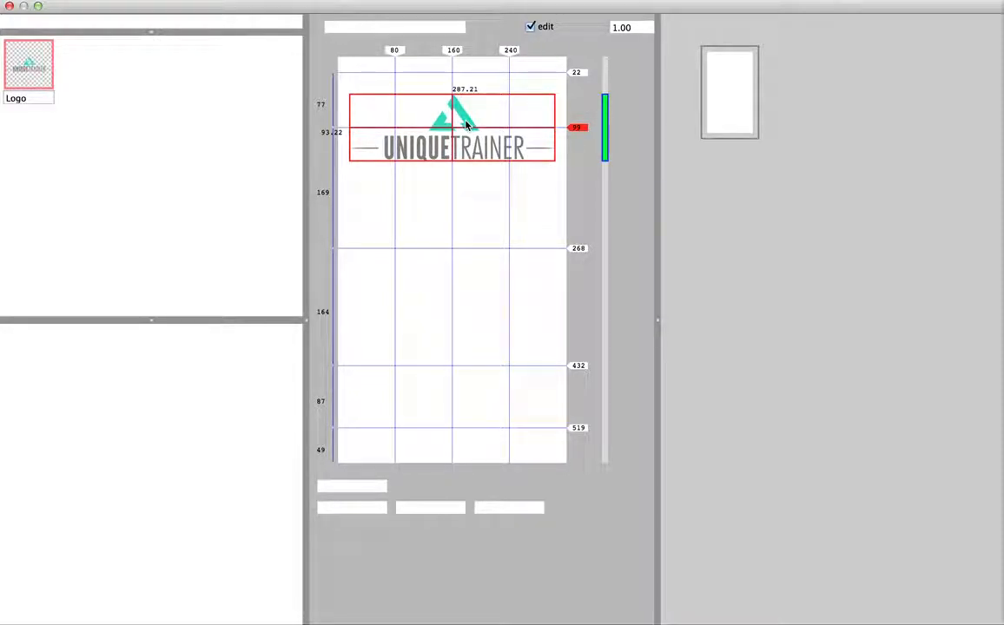
Step: Switch to Illustrator, select the green Profile button artwork and run the protios script on it
key(super+Tab)
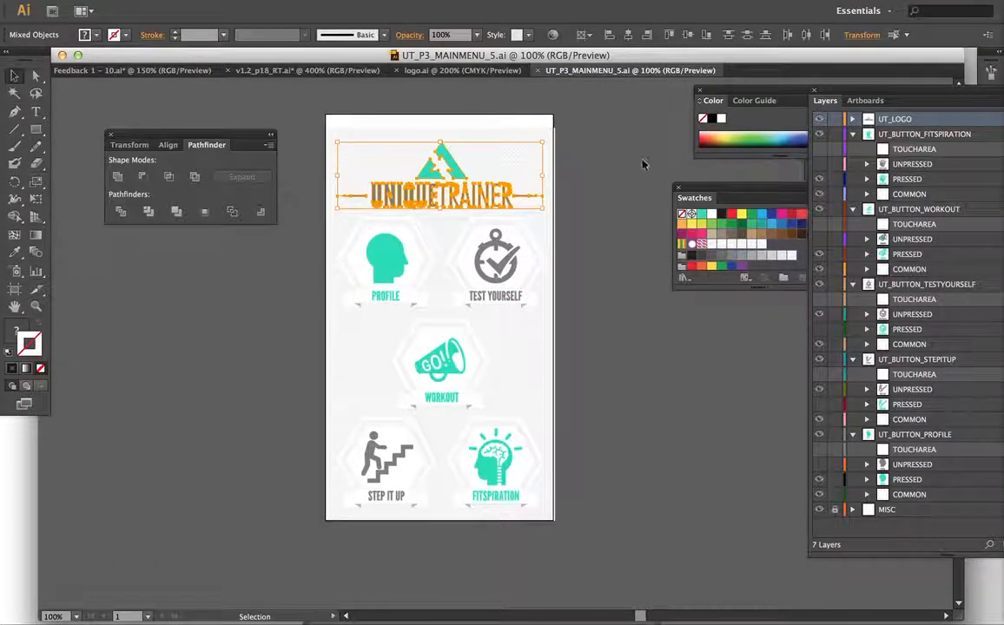
click(644, 165)
drag(336, 219, 436, 307)
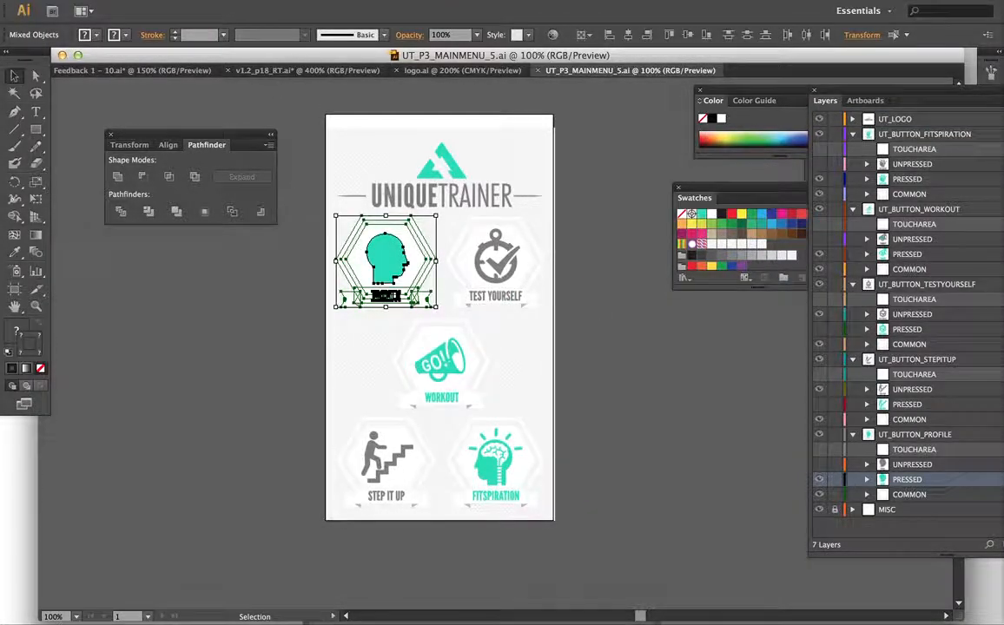
click(115, 0)
mouse_move(174, 259)
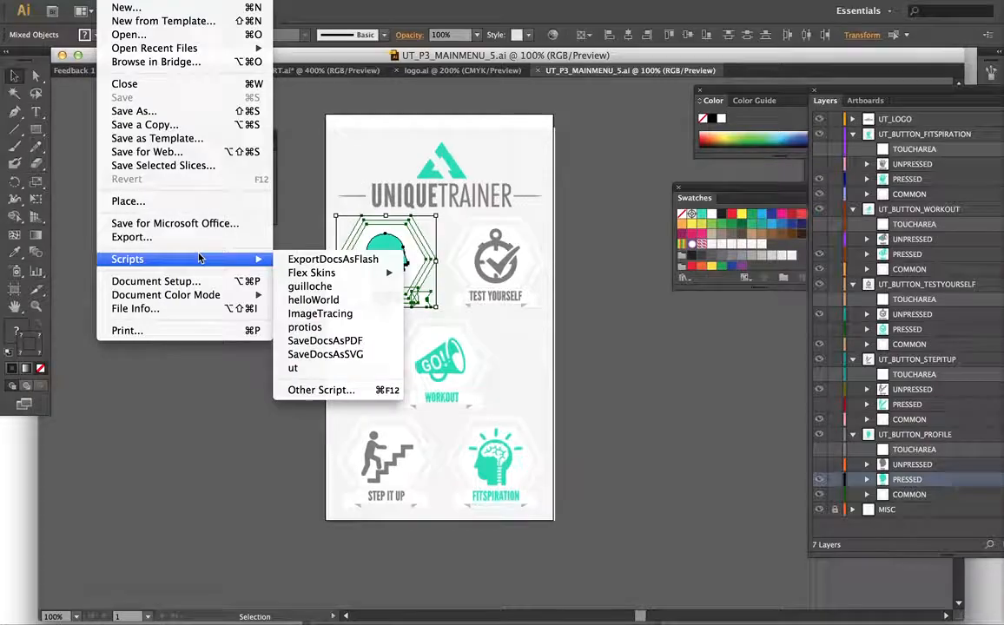
click(328, 327)
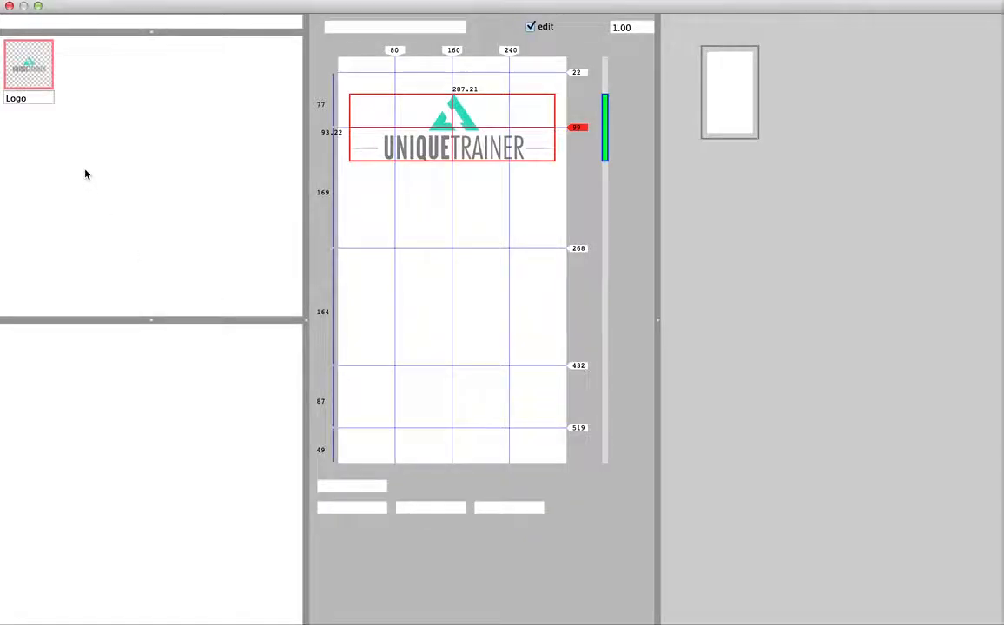
Step: Import the pressed Profile button image into the image library and name it ProfileP
right_click(85, 173)
click(126, 179)
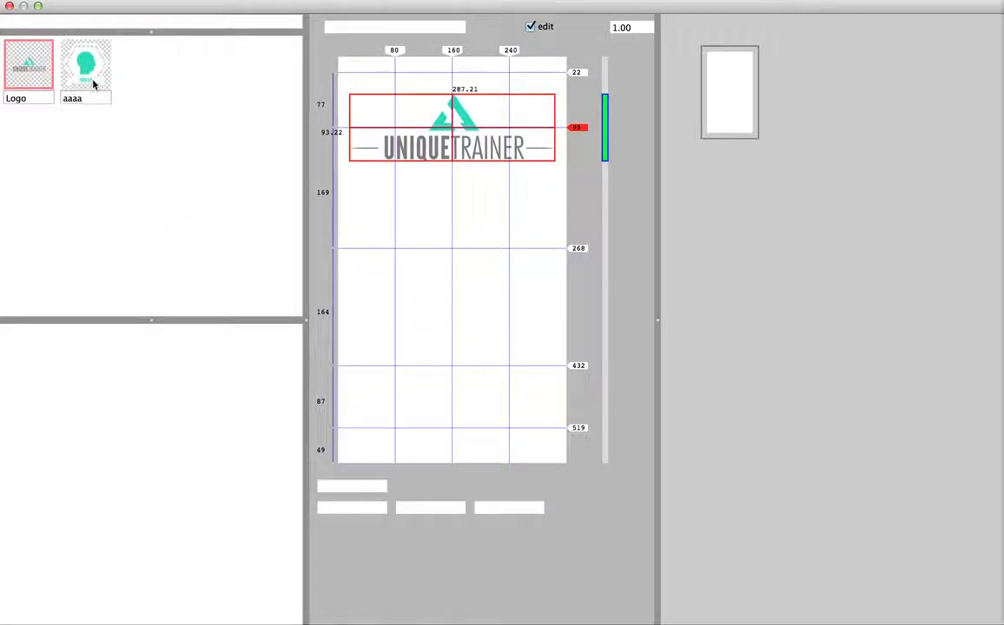
double_click(95, 100)
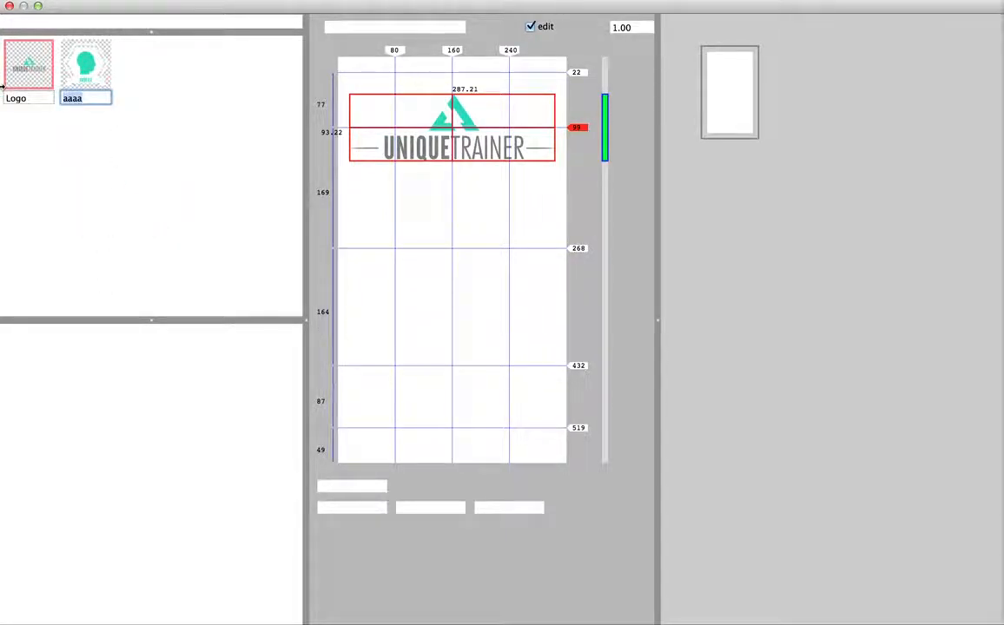
text(ProfileP)
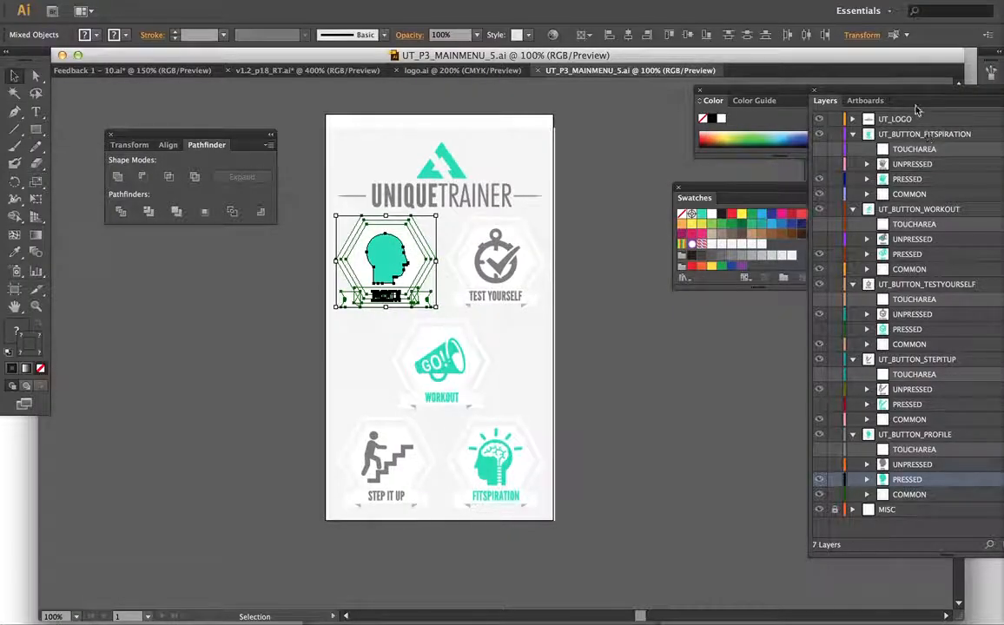
Step: Show the UNPRESSED layers and hide the PRESSED layers of the Fitspiration and Profile buttons
drag(912, 100, 752, 95)
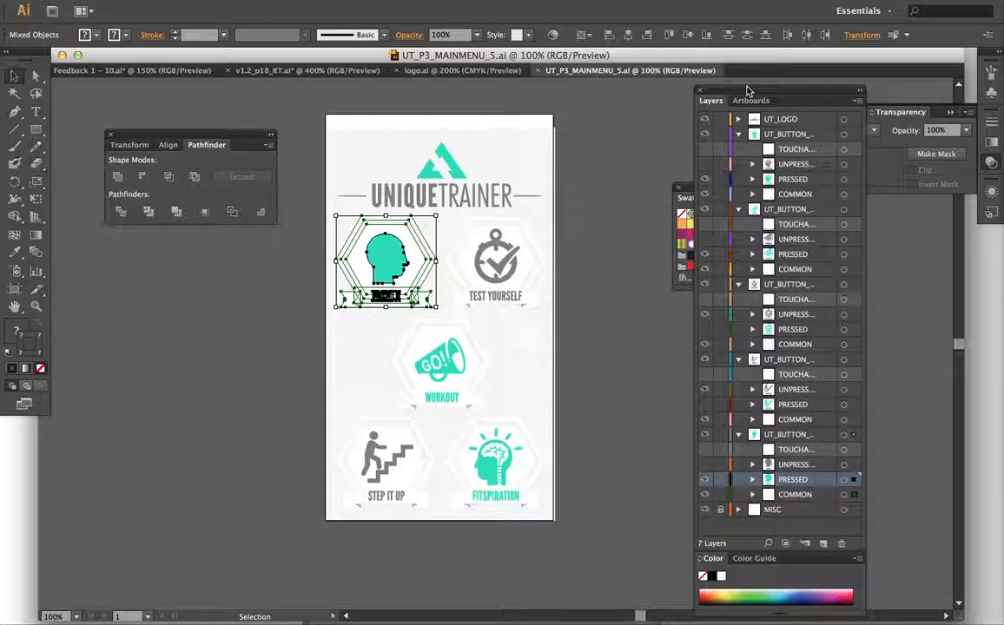
click(705, 179)
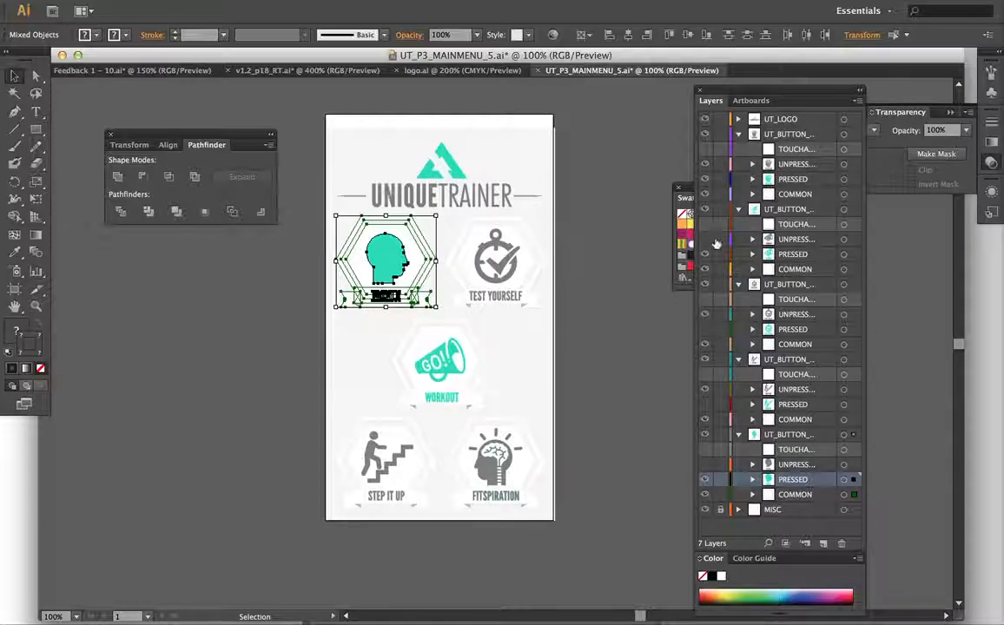
click(705, 480)
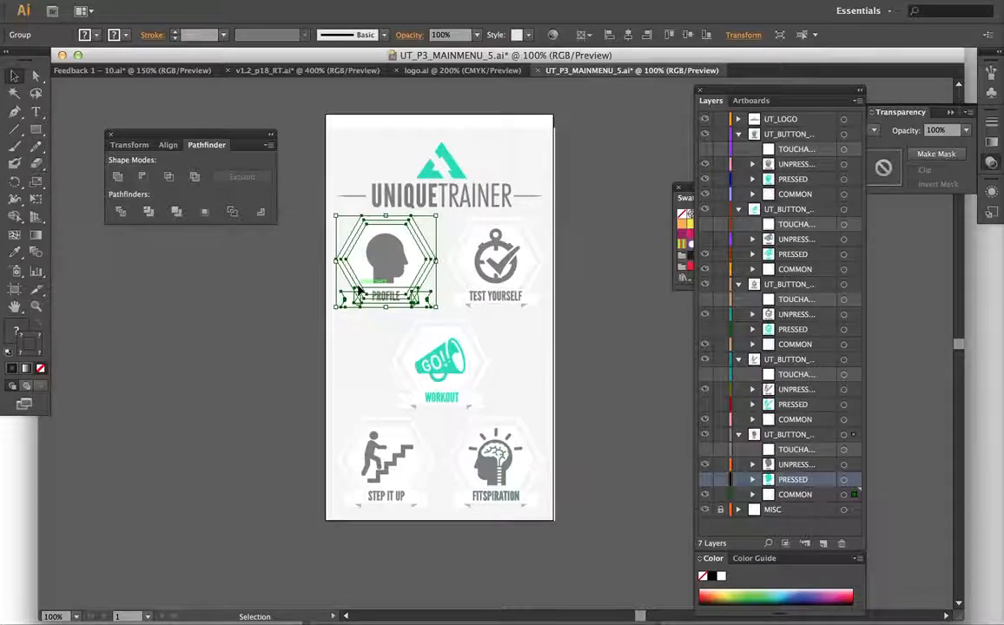
Step: Select the grey unpressed Profile button artwork and run the protios script on it
click(310, 229)
drag(296, 198, 415, 295)
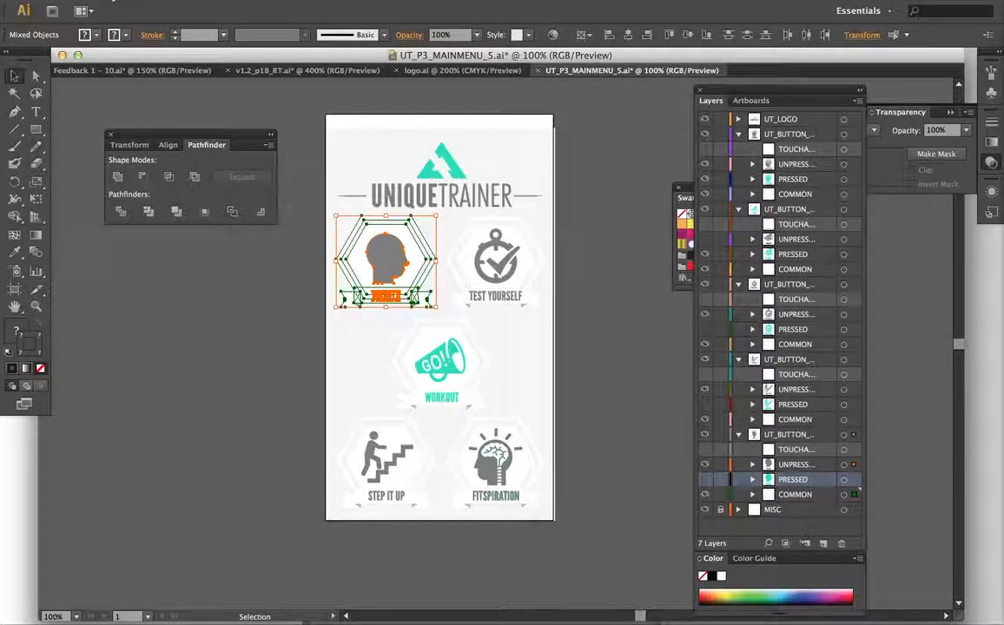
click(130, 5)
mouse_move(168, 259)
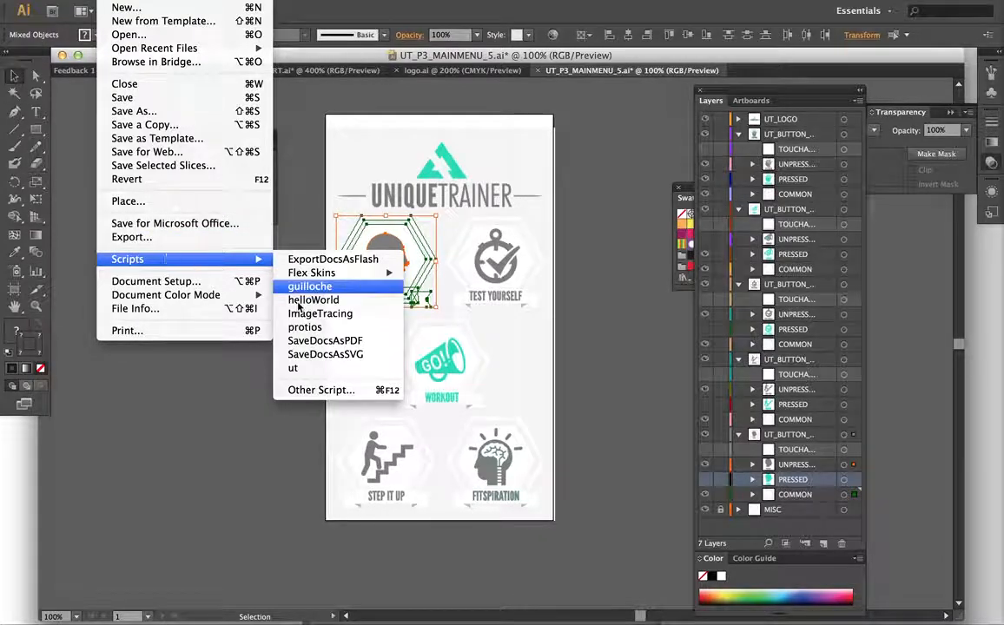
click(305, 326)
Step: Switch to GenIOS, import the unpressed Profile button image and name it ProfileU
key(super+Tab)
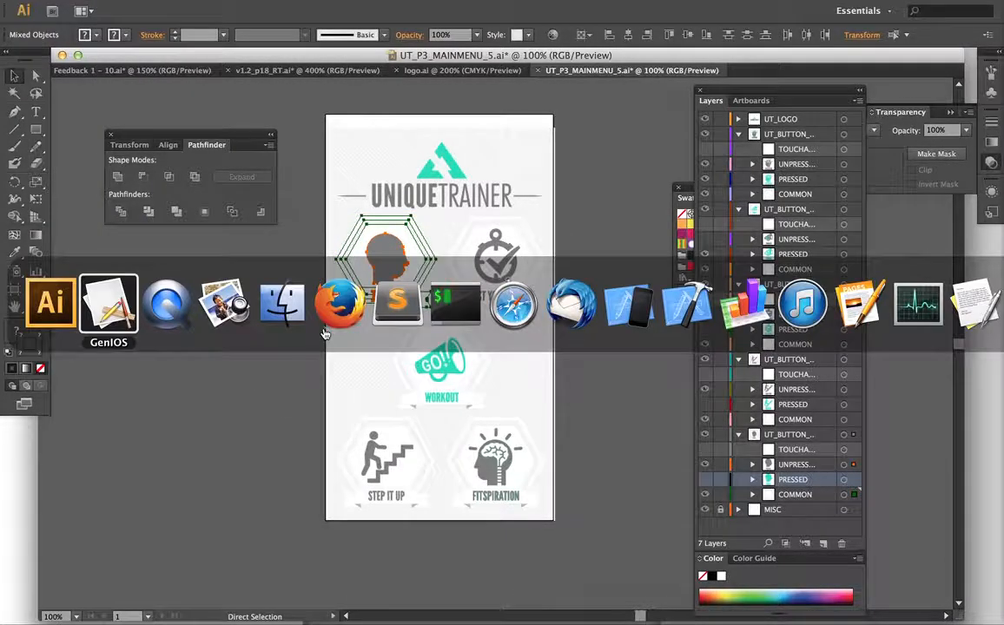
right_click(166, 160)
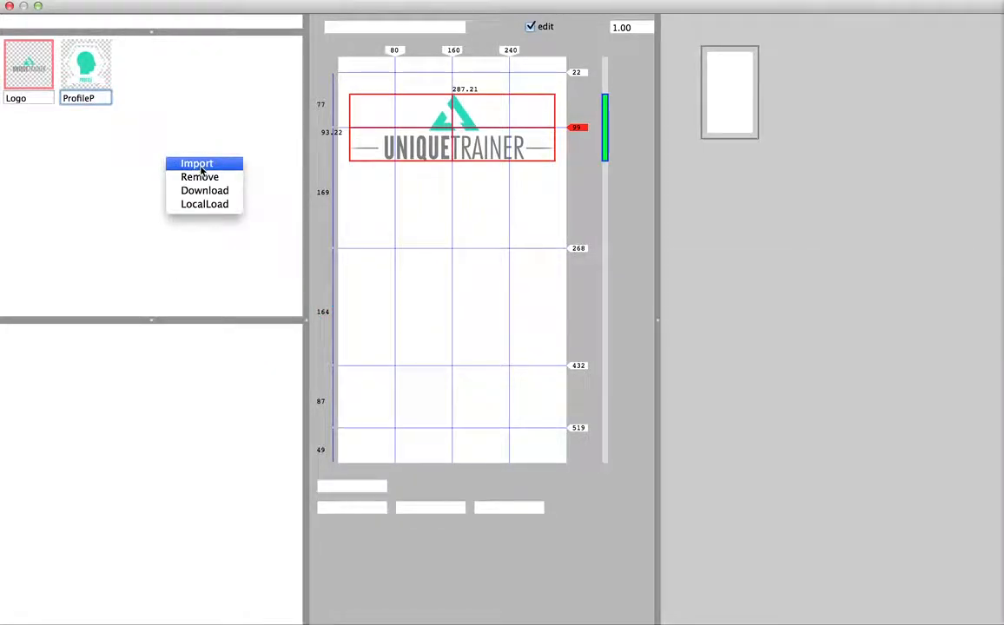
click(195, 165)
double_click(150, 98)
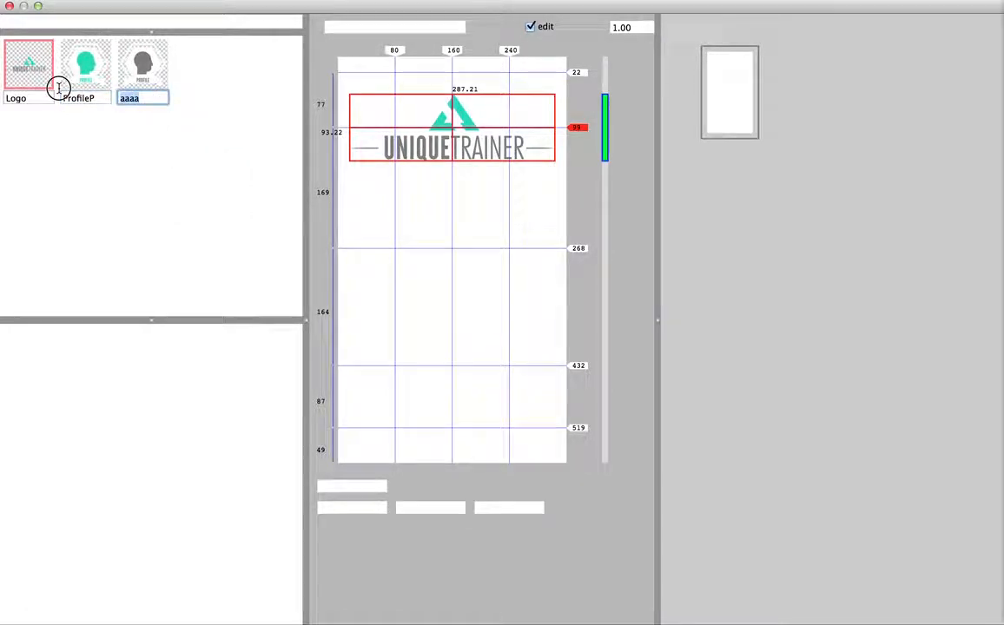
text(ProfileP)
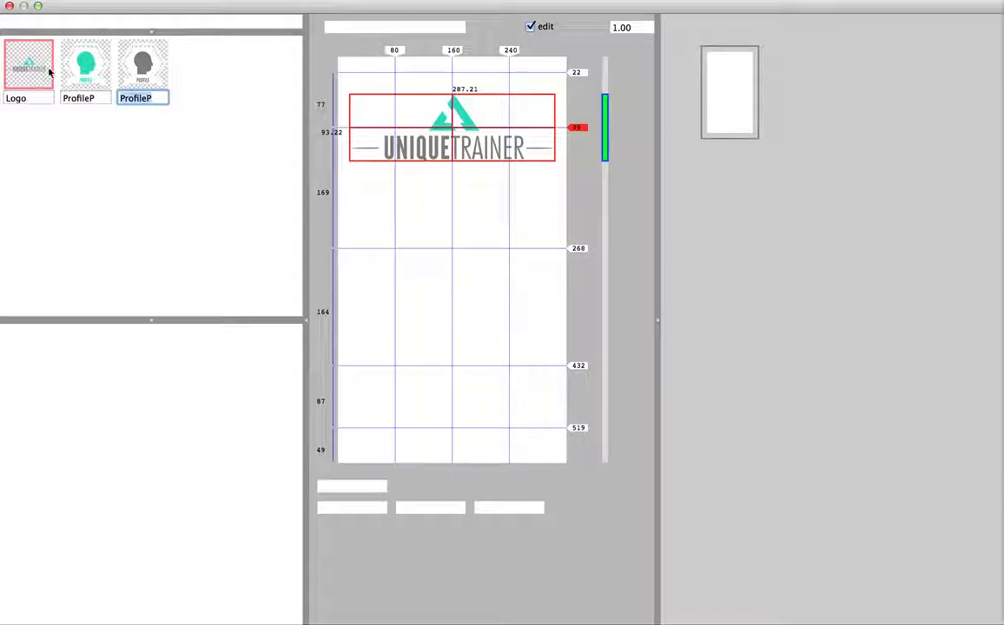
click(102, 96)
click(101, 96)
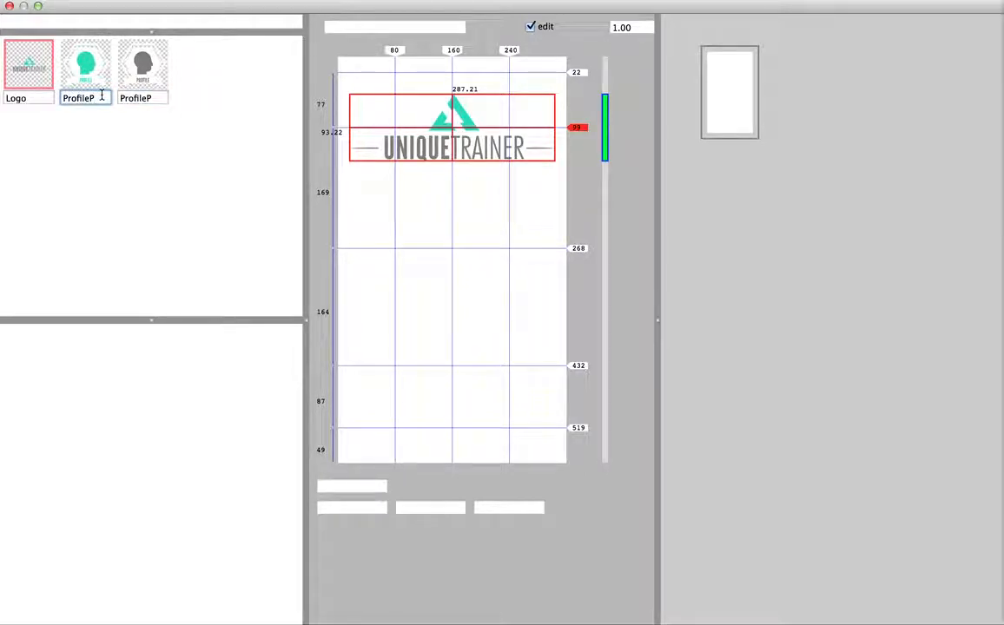
click(149, 98)
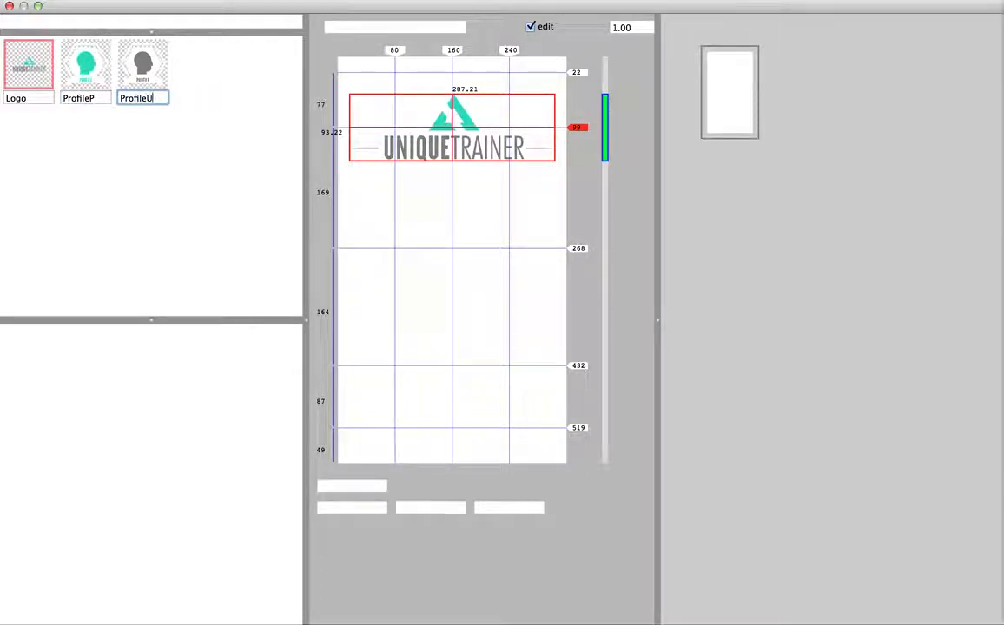
key(Return)
Step: Create a new button with ProfileU as its first image and ProfileP as its second, and name it Profile
right_click(27, 351)
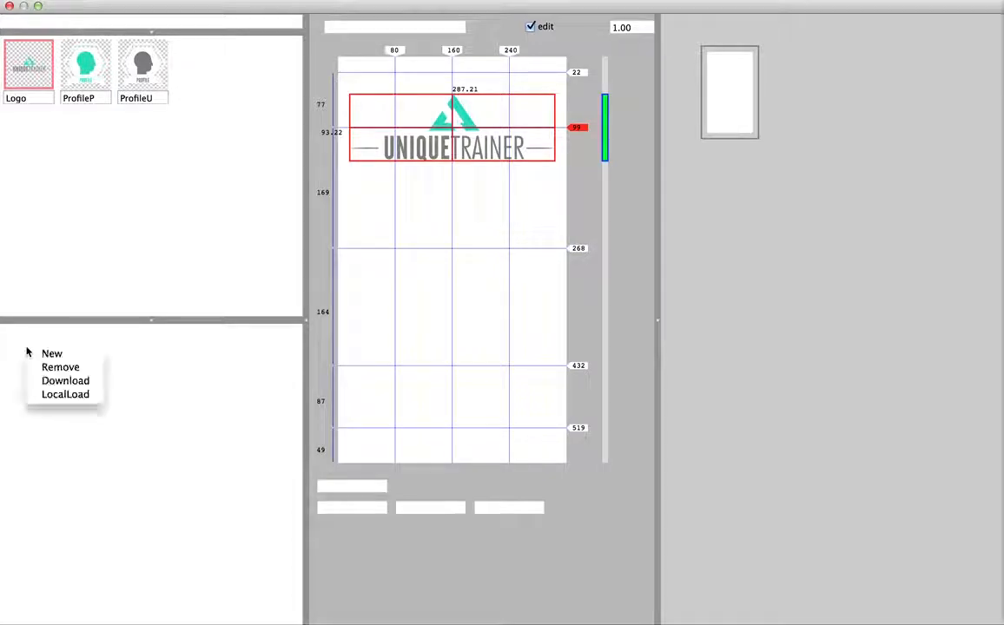
click(61, 352)
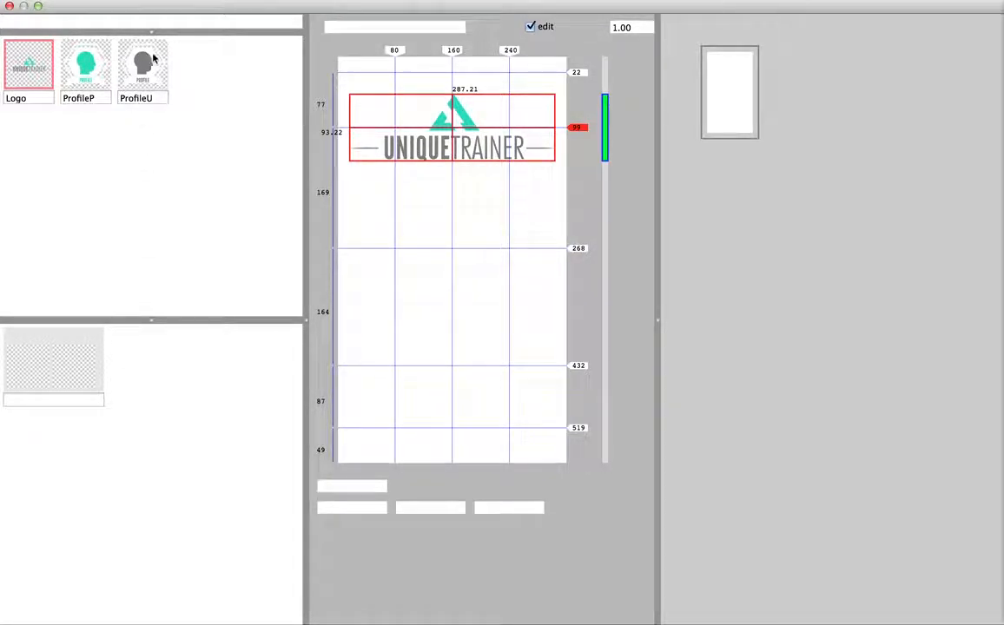
drag(163, 55, 38, 356)
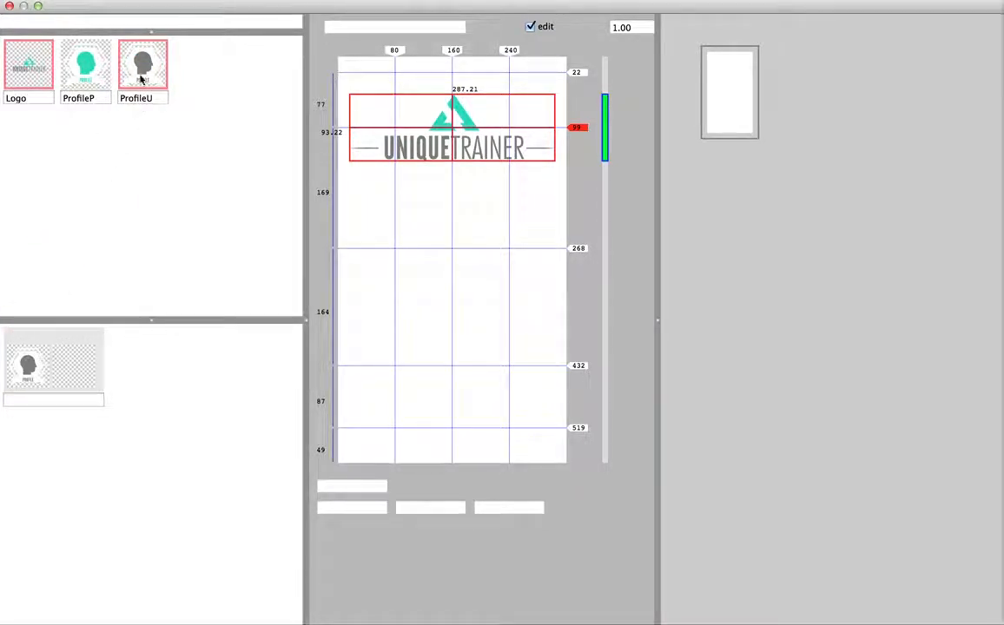
drag(106, 52, 86, 367)
click(61, 400)
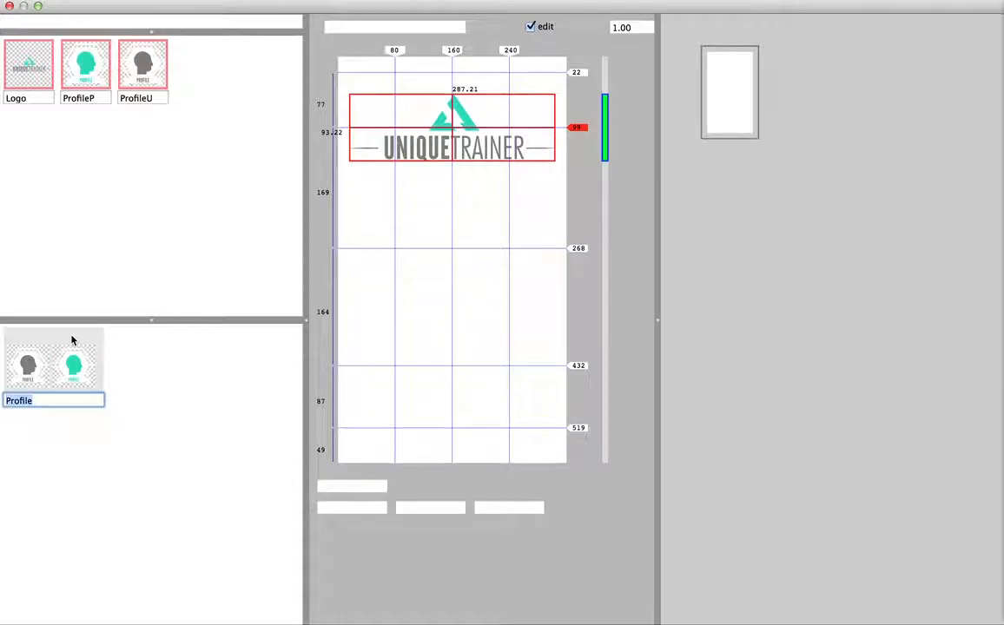
Step: Place the Profile button on the canvas at the crossing of the 80 and 268 guides and update the page thumbnail
drag(56, 339, 403, 240)
click(720, 117)
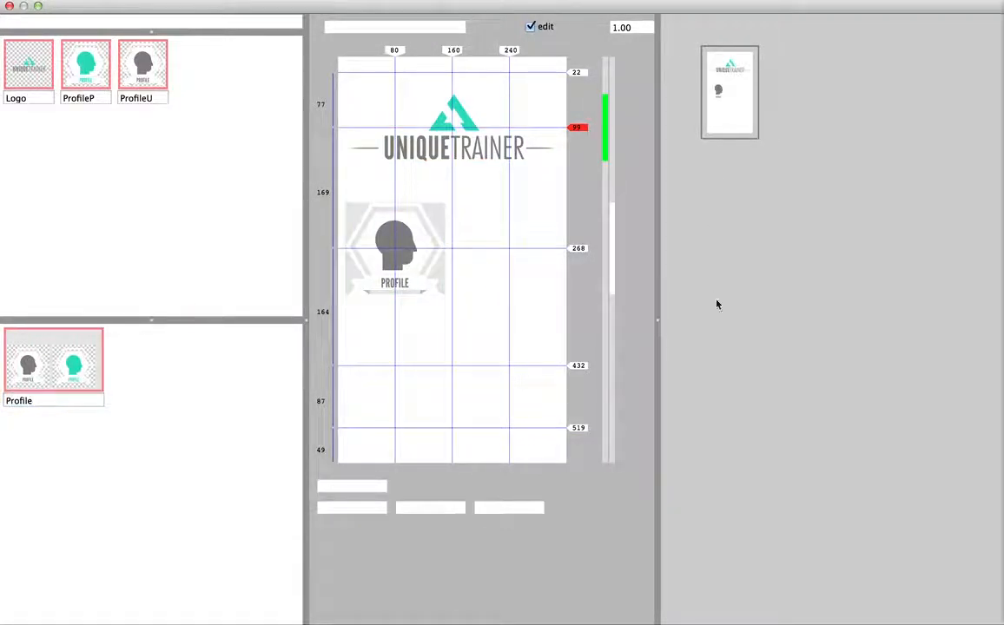
Step: Move the logo's horizontal guide up to 83 and the Profile button's horizontal guide up to 206
drag(579, 248, 577, 209)
drag(578, 130, 579, 116)
drag(578, 209, 578, 207)
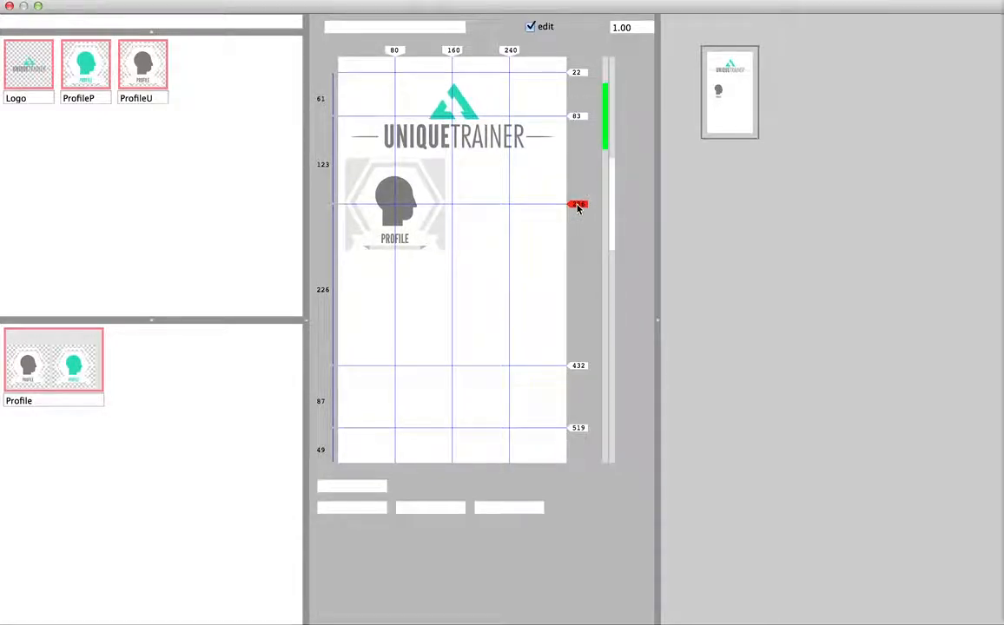
Step: Switch to Illustrator, select the unpressed Test Yourself button artwork and export it with the protios script
key(super+Tab)
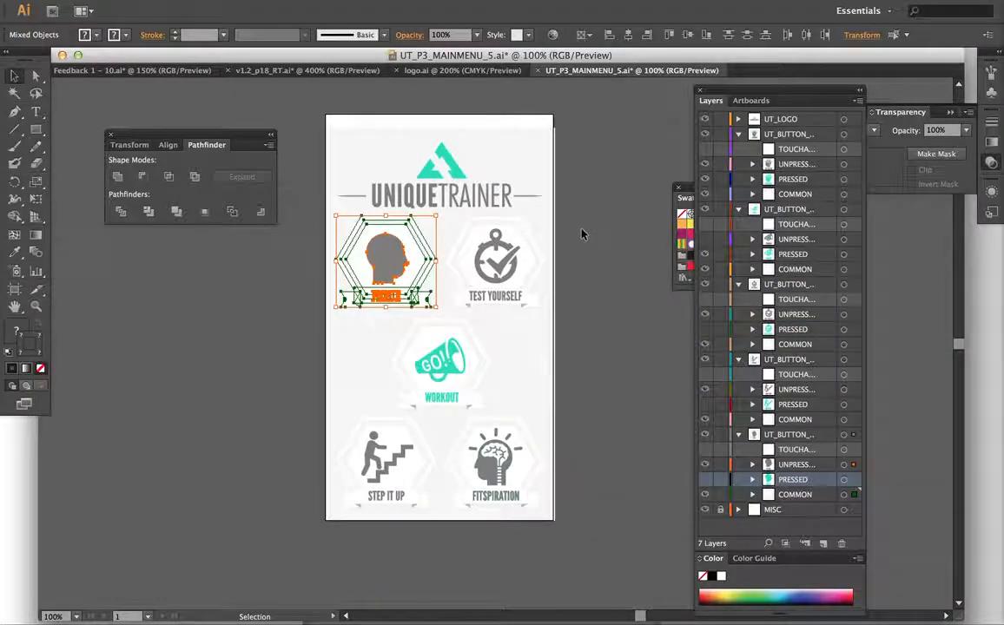
click(582, 233)
drag(556, 230, 451, 301)
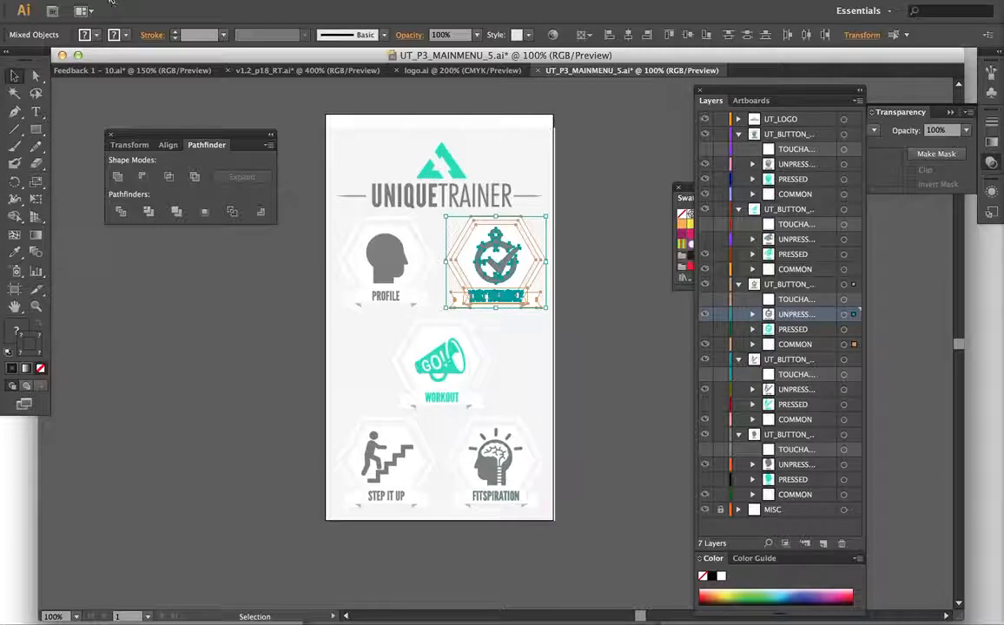
click(106, 2)
mouse_move(180, 259)
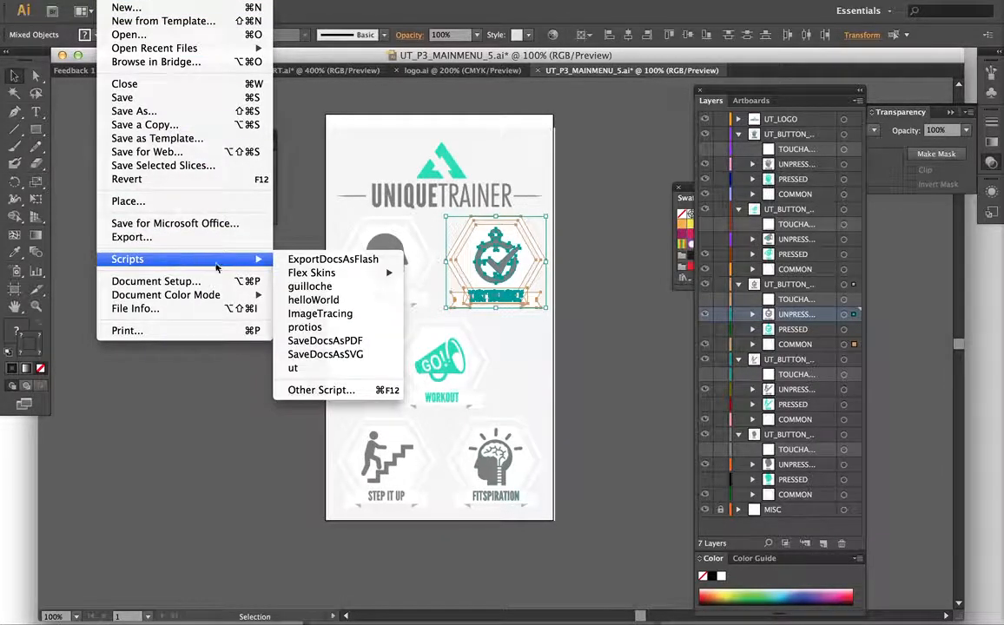
click(337, 331)
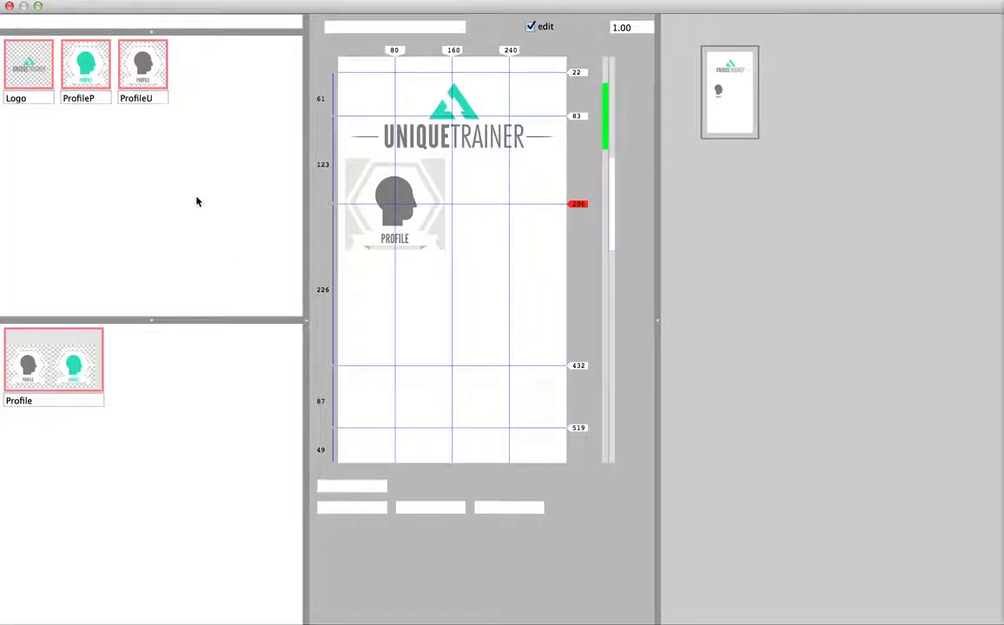
Step: Import the unpressed Test Yourself image into the GenIOS image library and name it TestU
right_click(197, 200)
click(231, 204)
click(212, 98)
text(T)
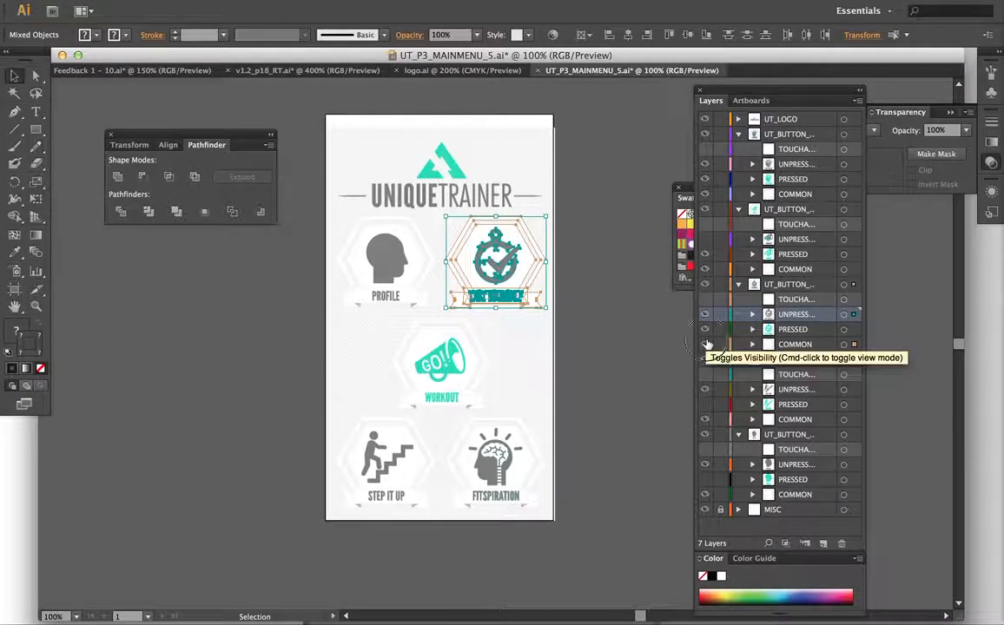
Step: In Illustrator, show only the pressed version of the Test Yourself button, select it and run the protios script on it
click(704, 343)
click(590, 270)
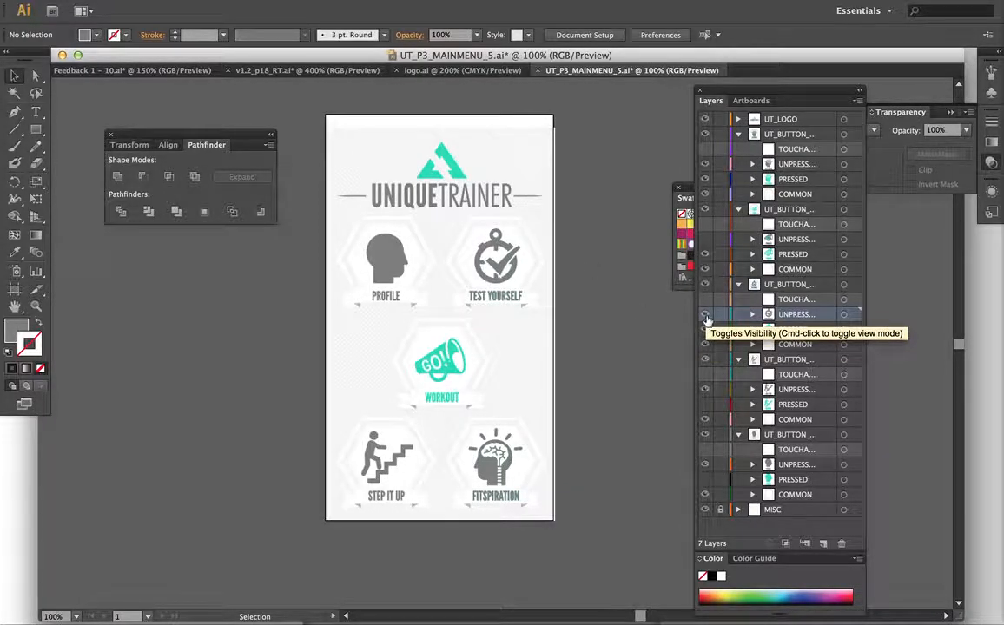
click(706, 330)
drag(575, 222, 448, 307)
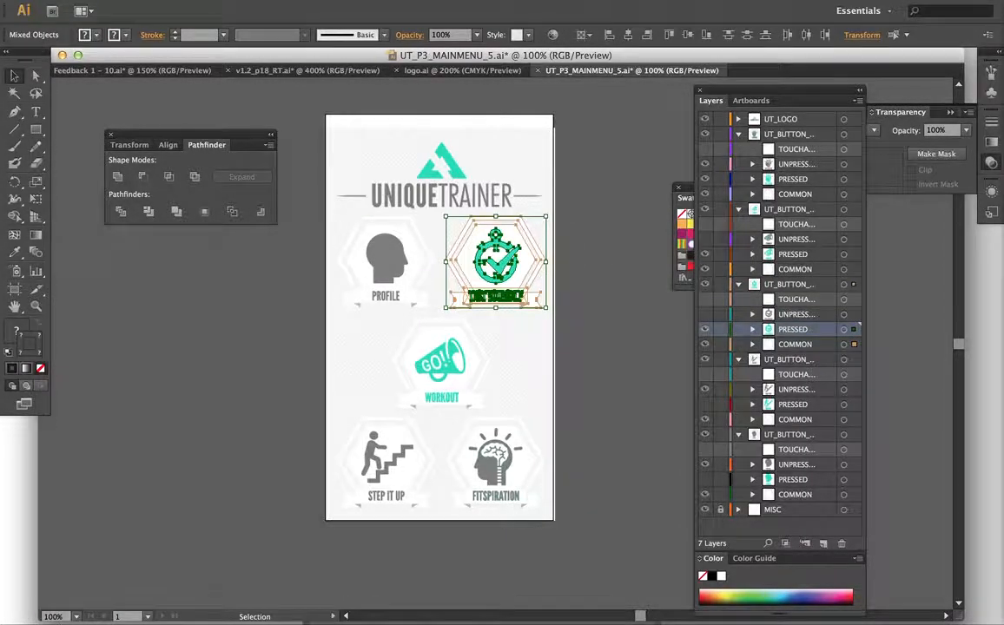
click(118, 1)
mouse_move(173, 259)
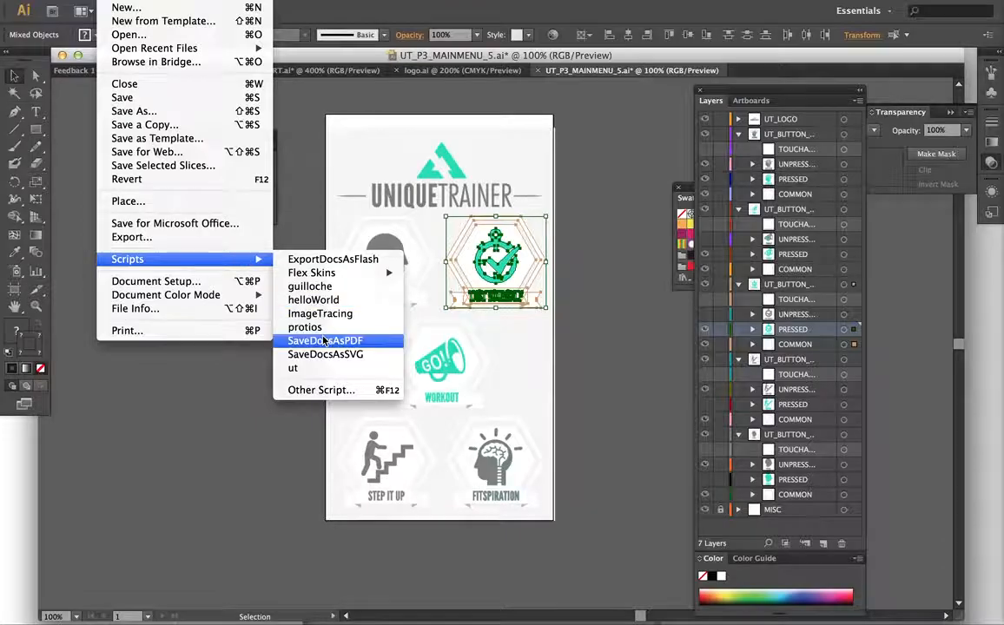
click(306, 326)
Step: Import the pressed Test Yourself image into the GenIOS image library and name it TestP
right_click(151, 175)
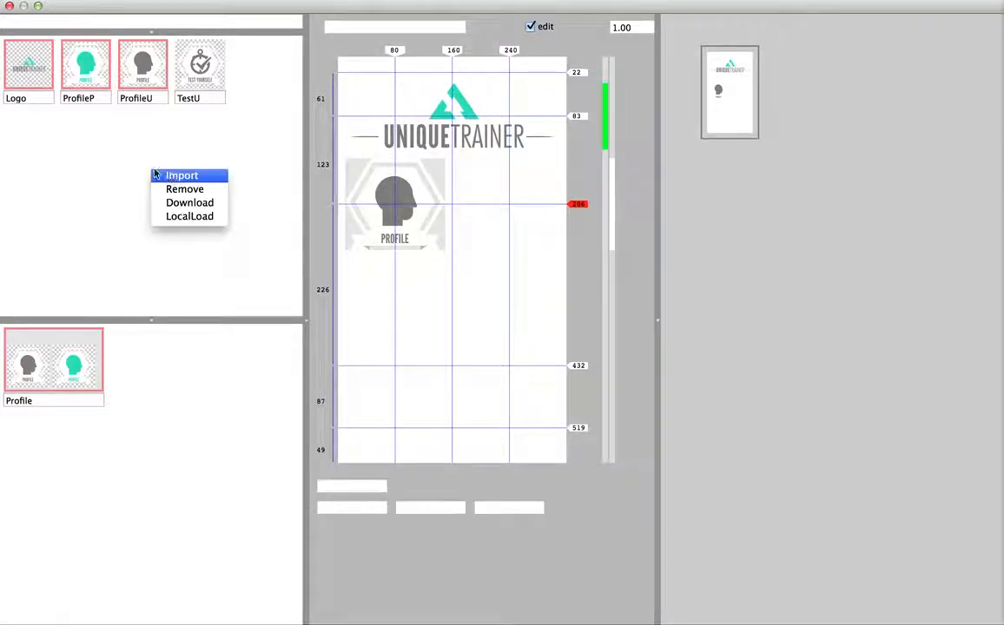
click(178, 175)
click(260, 97)
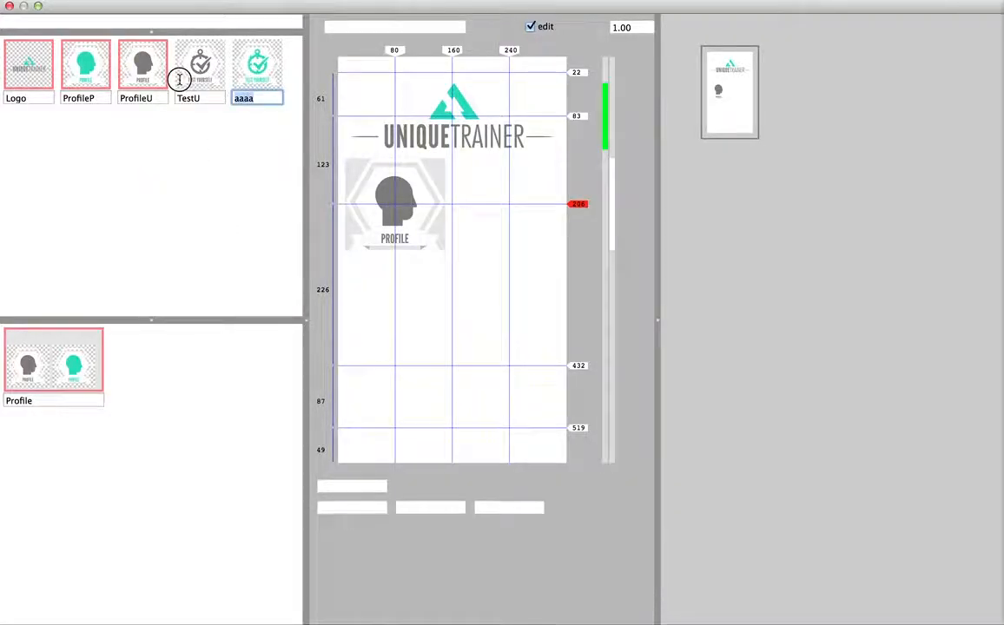
text(TestP)
key(Return)
Step: Create a new button named Test with TestU as its first image and TestP as its second
right_click(194, 382)
click(209, 383)
click(184, 398)
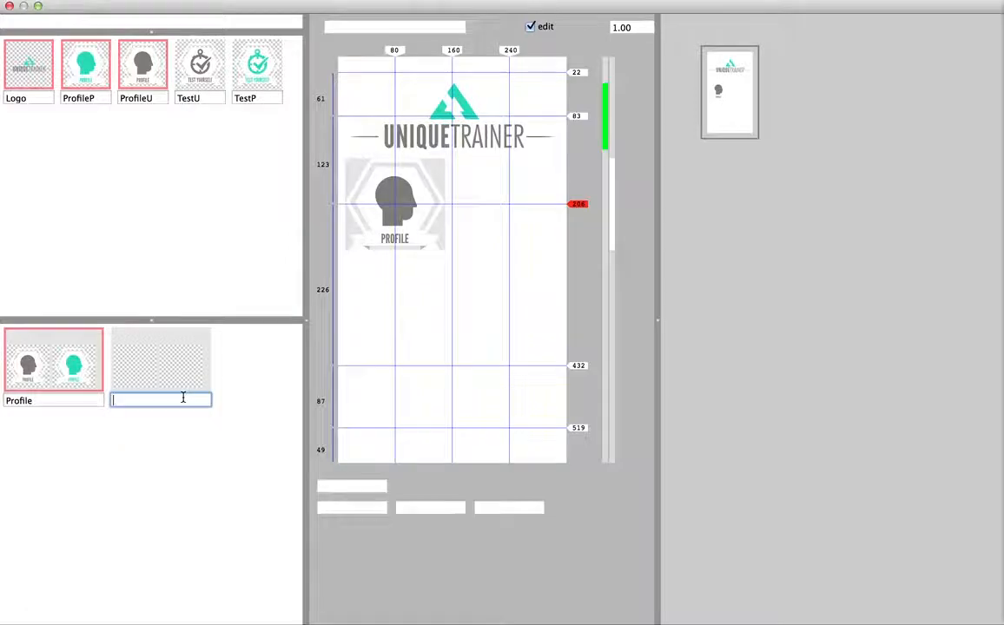
text(Test)
key(Return)
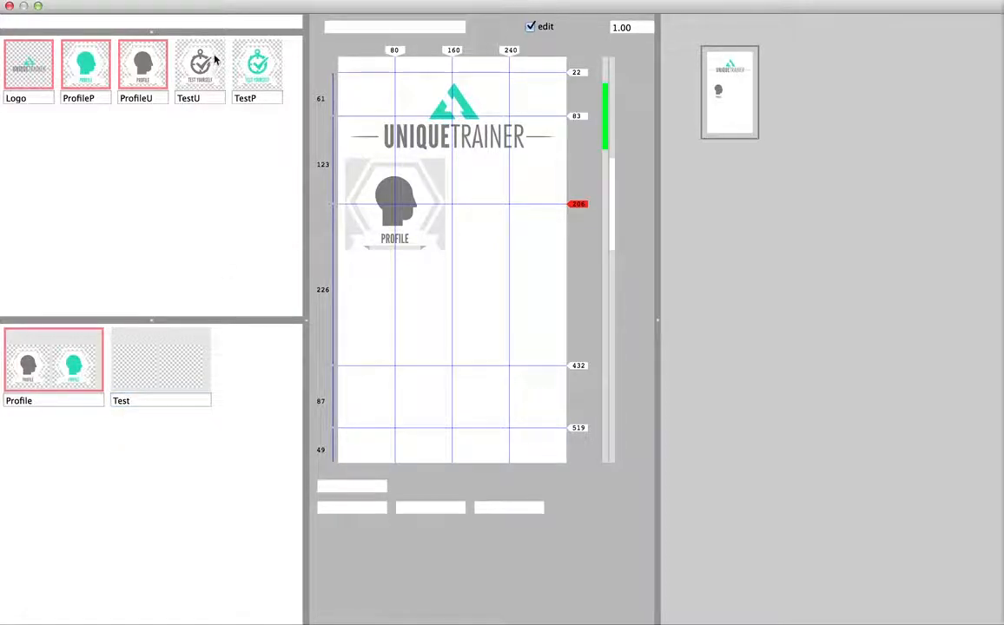
drag(197, 45, 175, 252)
drag(147, 358, 148, 358)
drag(257, 62, 193, 386)
Step: Place the Test button on the canvas at the crossing of the 240 and 206 guides
drag(139, 335, 521, 236)
click(522, 238)
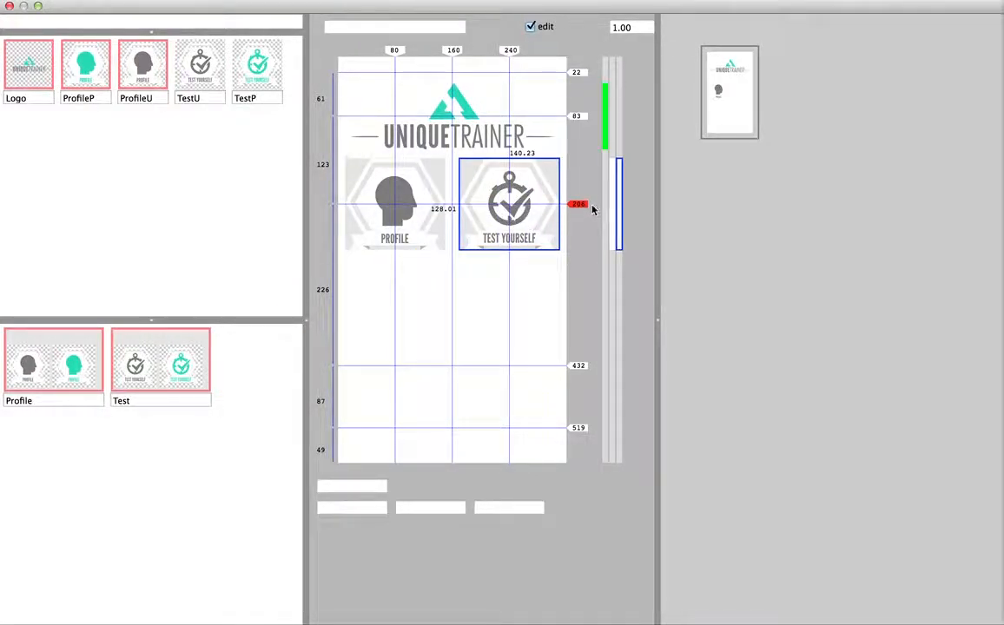
mouse_move(579, 206)
mouse_down()
mouse_move(582, 218)
mouse_move(586, 207)
mouse_up()
Step: Switch to Illustrator, select the pressed Workout button artwork and export it with the protios script
key(super+Tab)
click(585, 344)
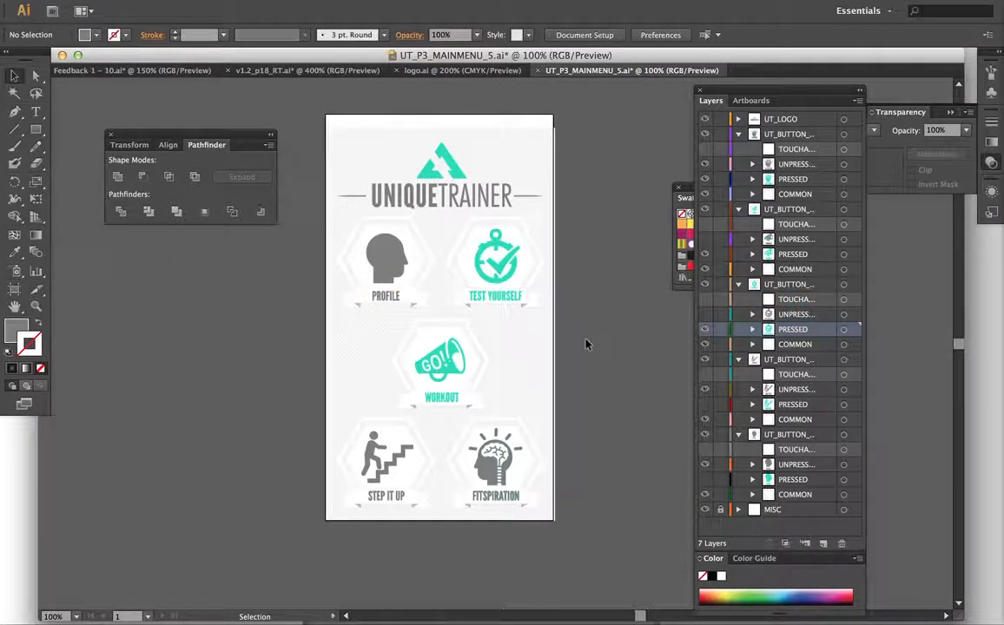
drag(499, 313, 347, 405)
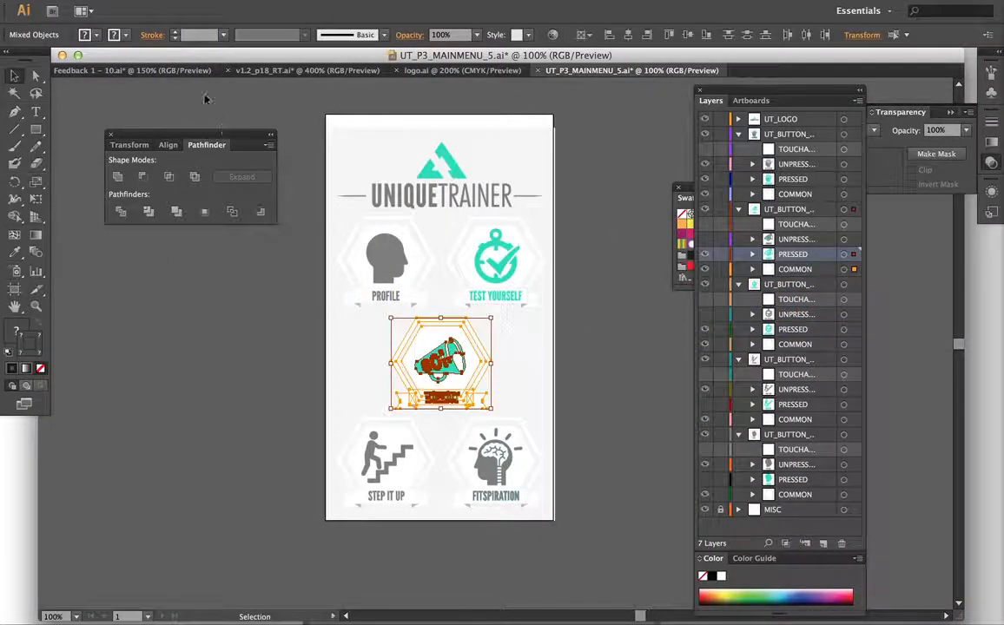
click(114, 2)
mouse_move(160, 260)
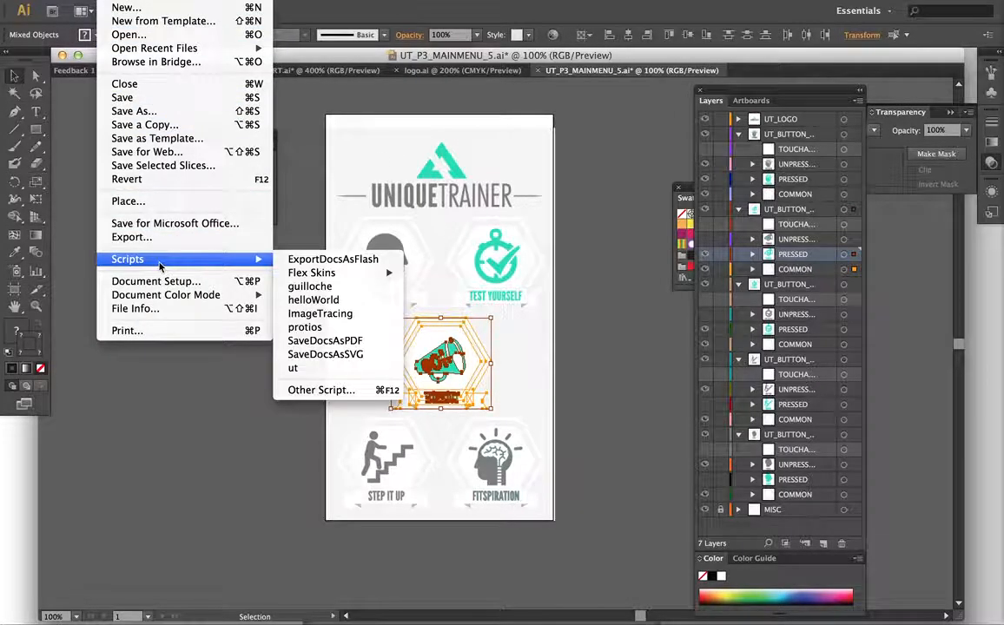
click(306, 327)
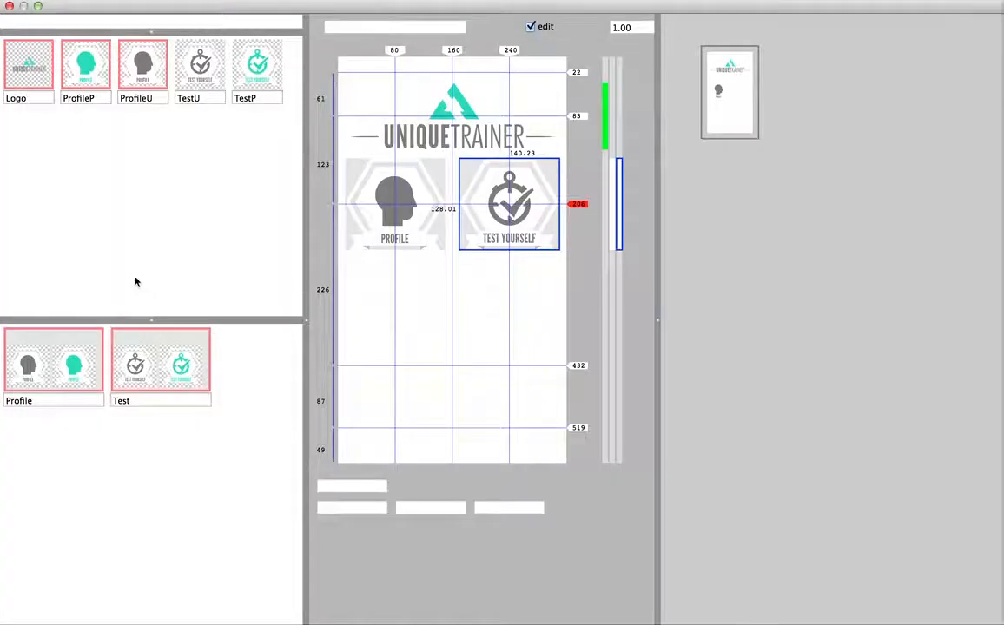
Step: Import the pressed Workout image into the GenIOS image library and name it WorkoutP
right_click(110, 192)
click(130, 194)
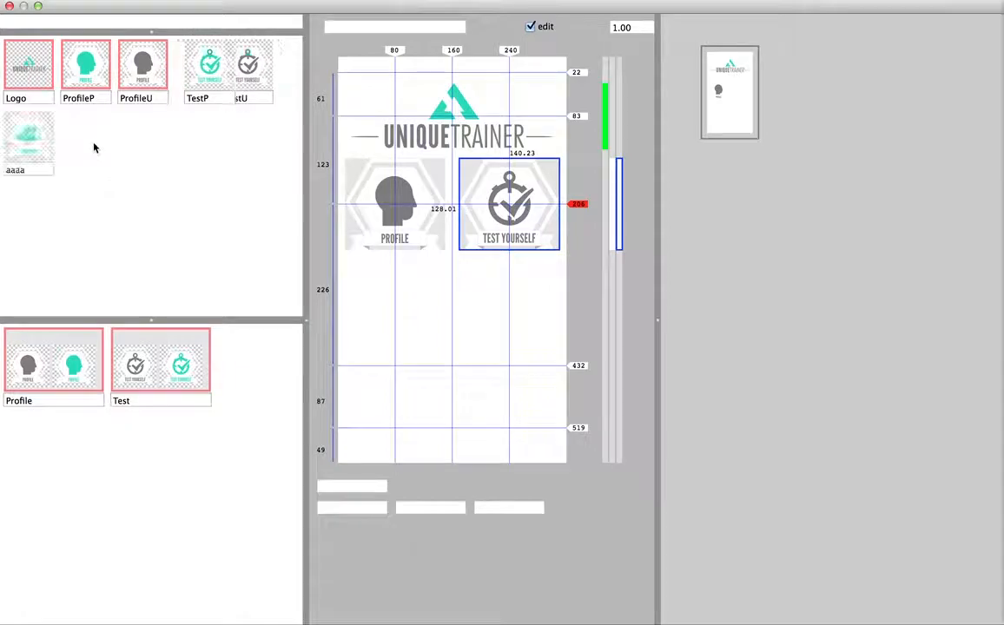
double_click(16, 169)
text(WorkoutP)
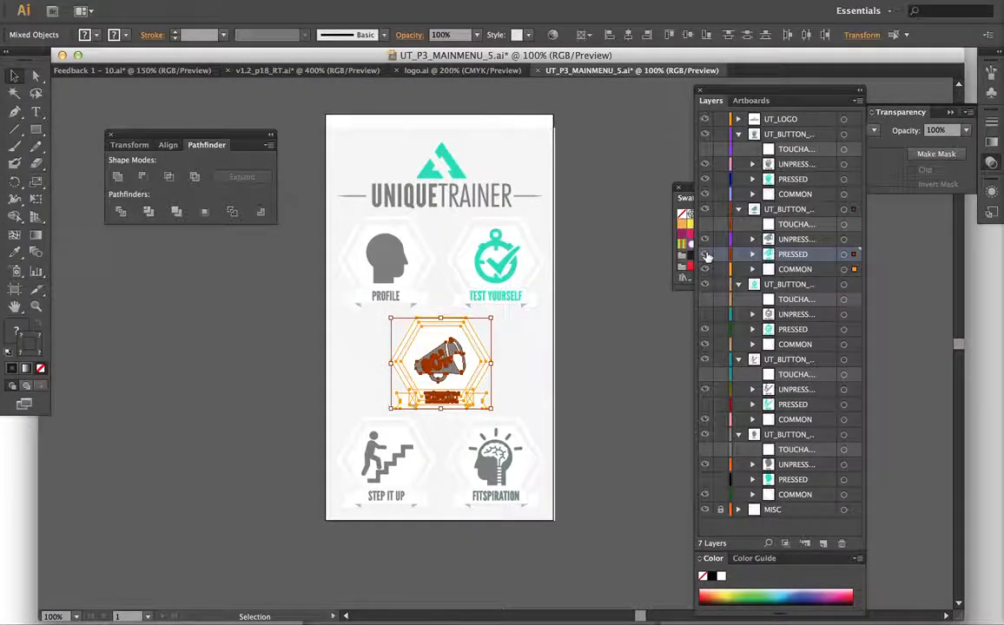
Step: In Illustrator, show only the unpressed version of the Workout button, select it and run the protios script on it
click(704, 254)
click(600, 352)
drag(556, 331, 335, 405)
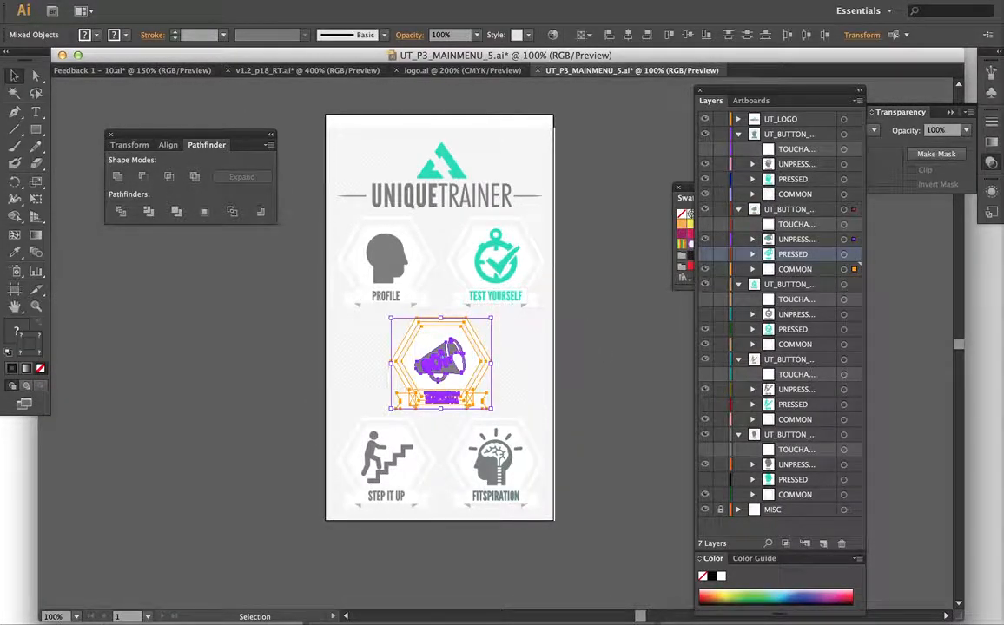
click(110, 1)
mouse_move(172, 259)
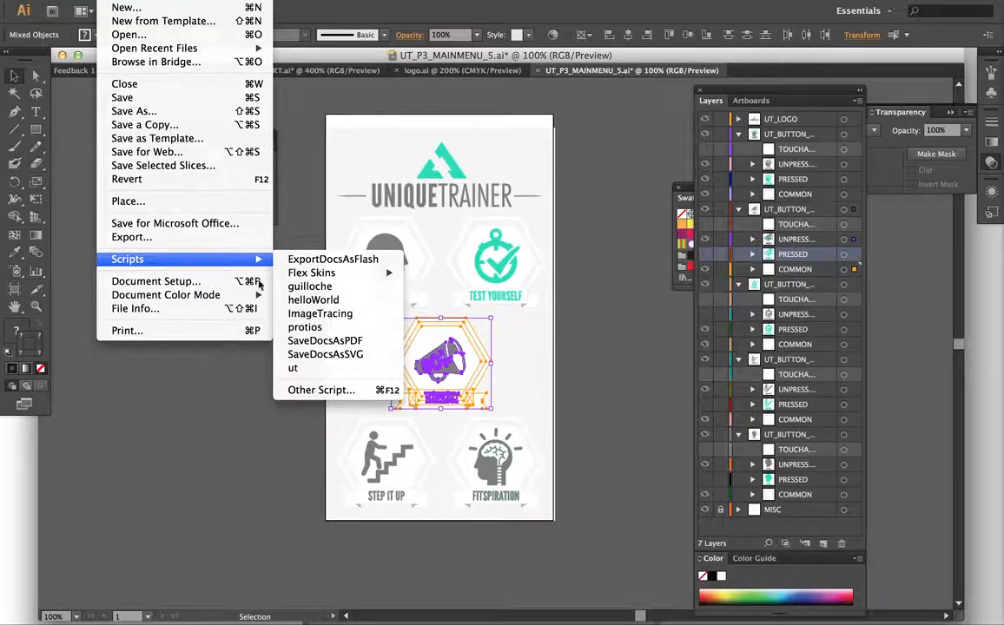
click(314, 326)
Step: Import the unpressed Workout image into the GenIOS image library and name it WorkoutU
right_click(132, 168)
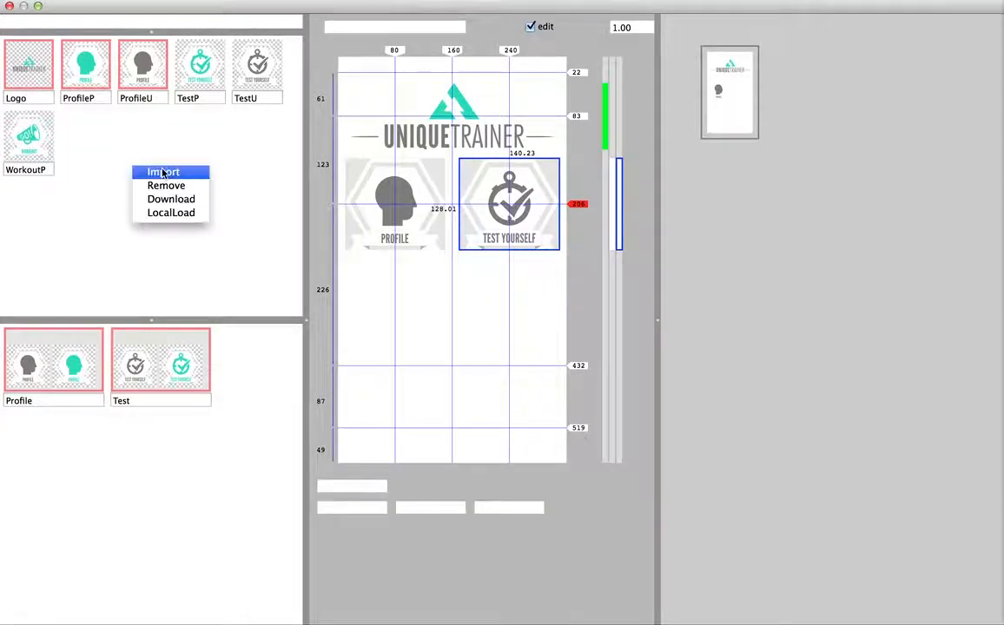
click(162, 172)
click(87, 169)
text(WorkoutU)
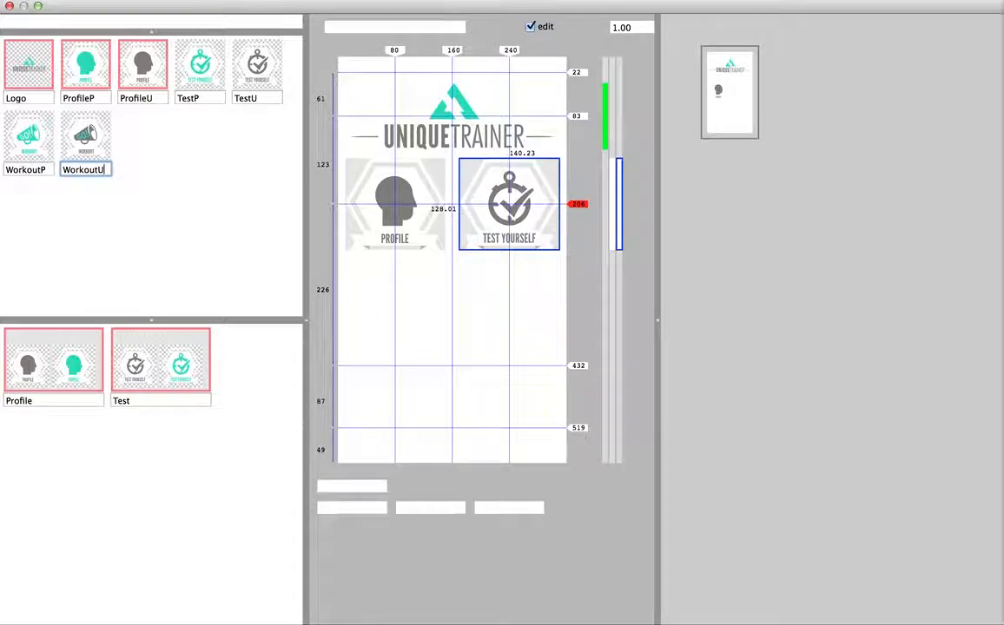
click(61, 198)
Step: Create a new button named Workout with WorkoutU as its first image and WorkoutP as its second
right_click(133, 462)
click(160, 469)
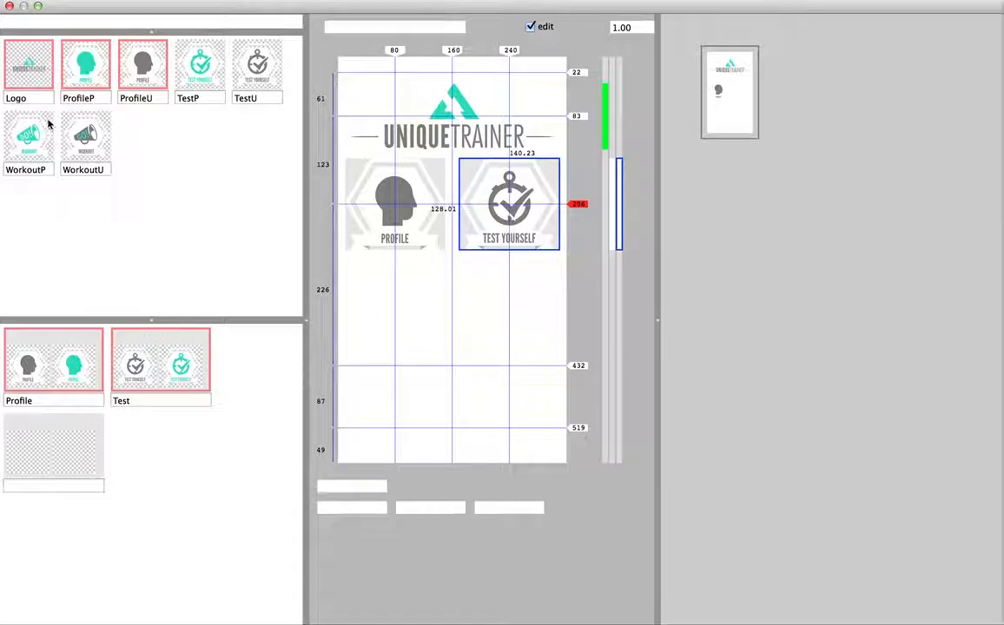
click(105, 121)
drag(105, 121, 16, 422)
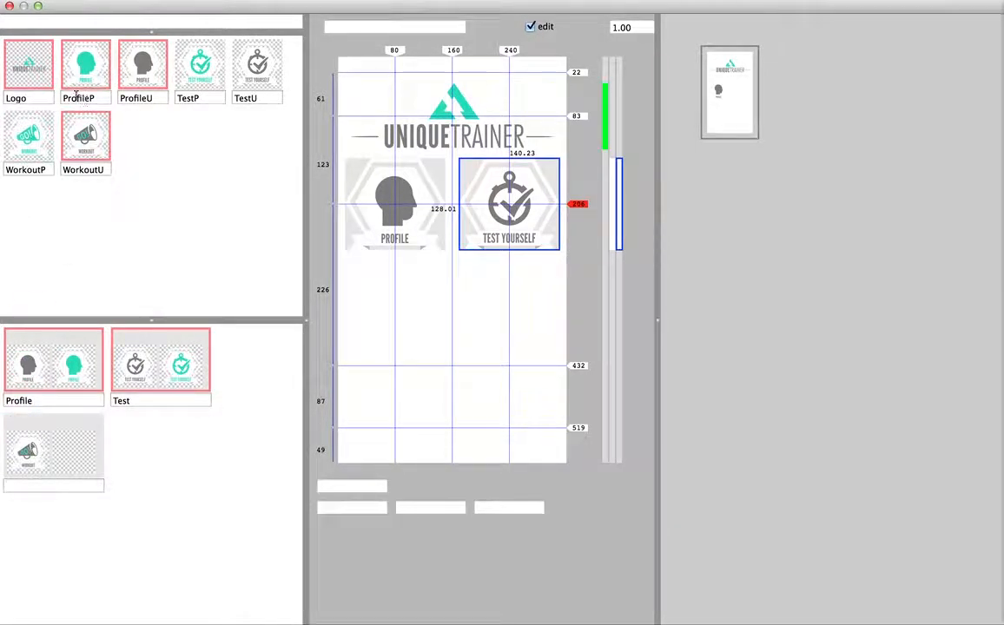
drag(50, 122, 58, 484)
click(56, 480)
text(Workout)
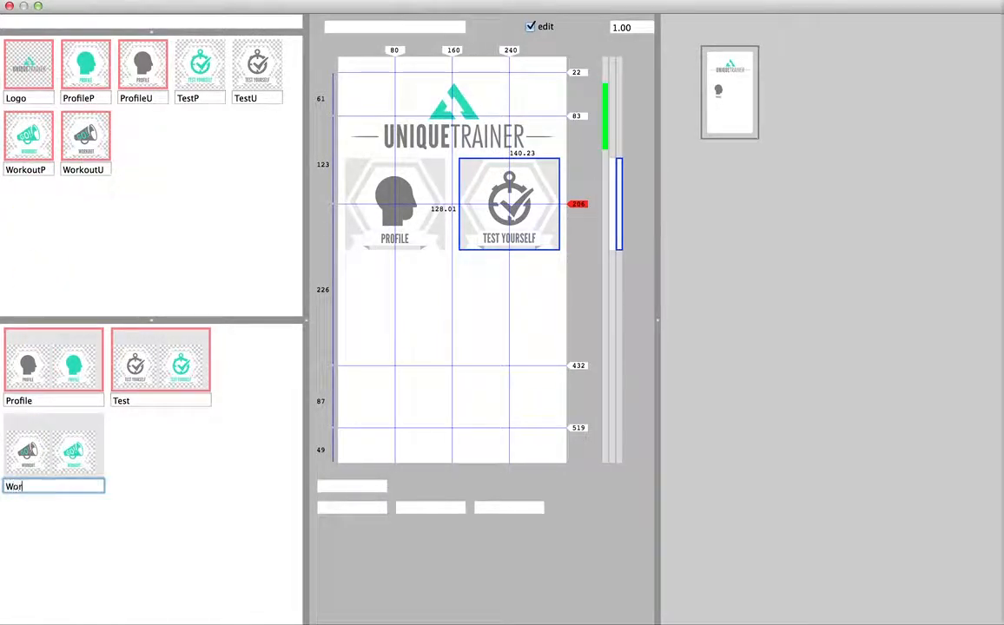
click(202, 555)
Step: Place the Workout button on the vertical 160 guide and move the two lowest horizontal guides up to 340 and 474
drag(78, 426, 464, 332)
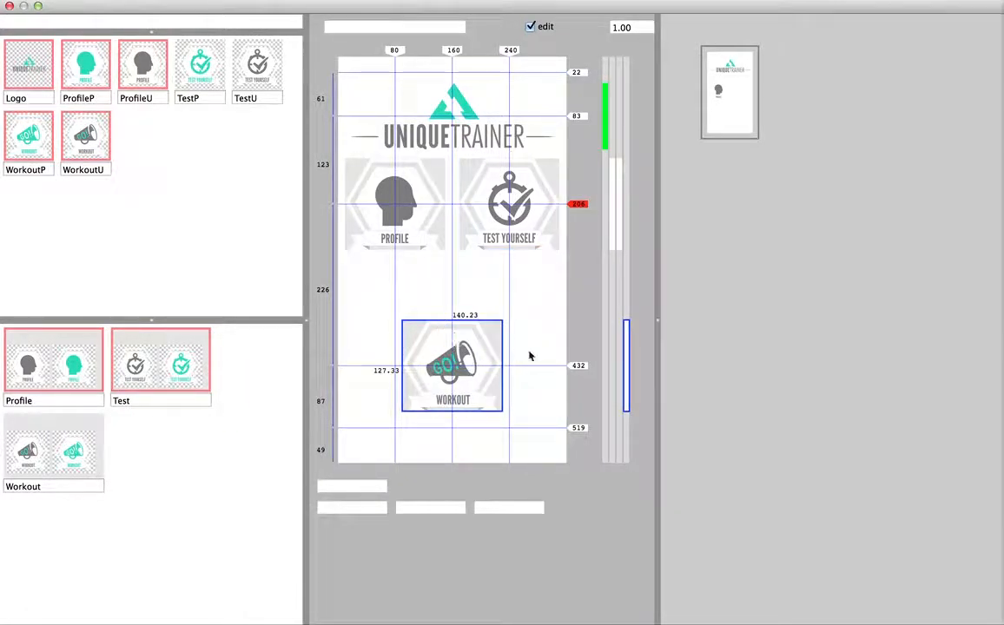
drag(579, 366, 571, 300)
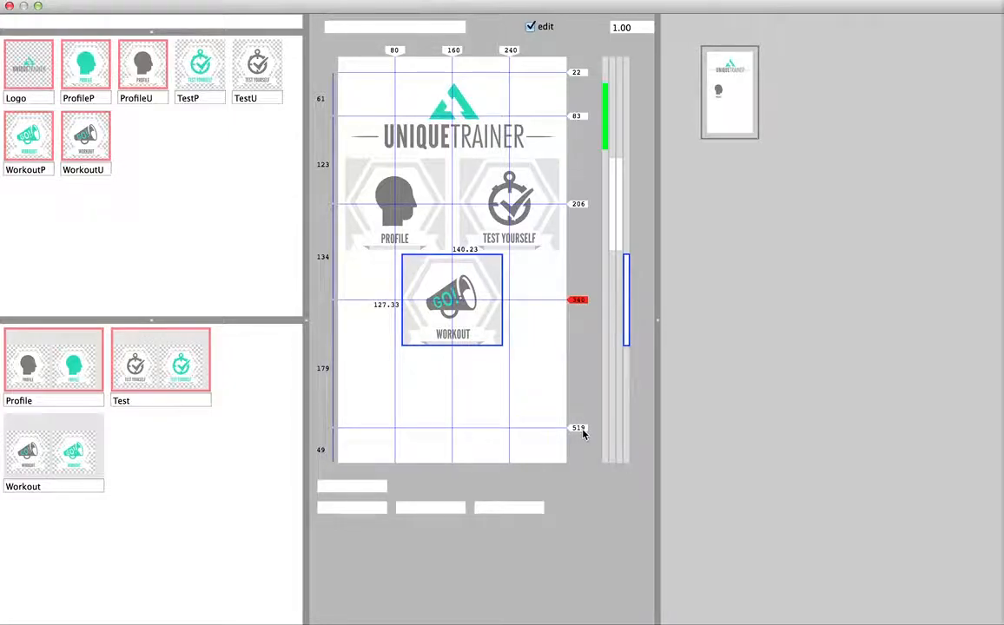
drag(583, 430, 582, 397)
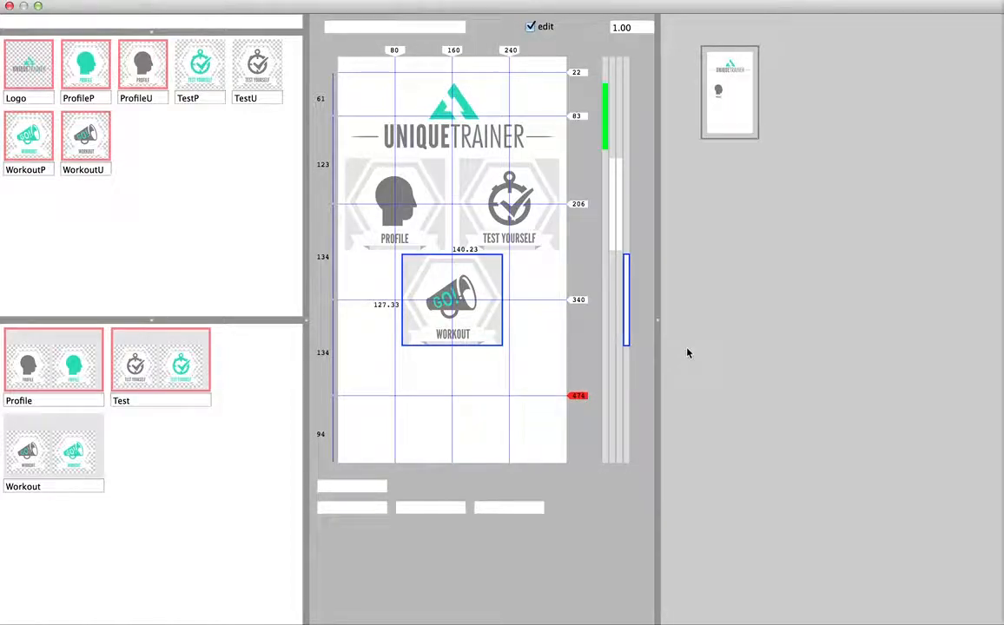
Step: Reveal the second, shorter canvas and arrange the logo and the Profile, Test Yourself and Workout buttons on its guide crossings
drag(659, 345, 988, 305)
drag(890, 202, 859, 137)
drag(938, 231, 925, 206)
drag(911, 285, 814, 206)
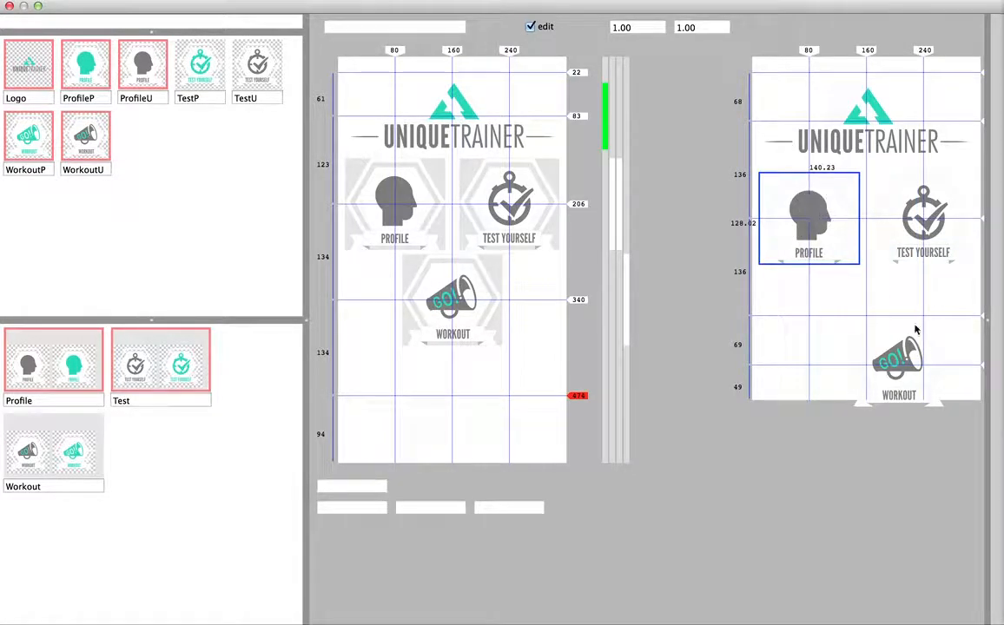
drag(906, 347, 892, 293)
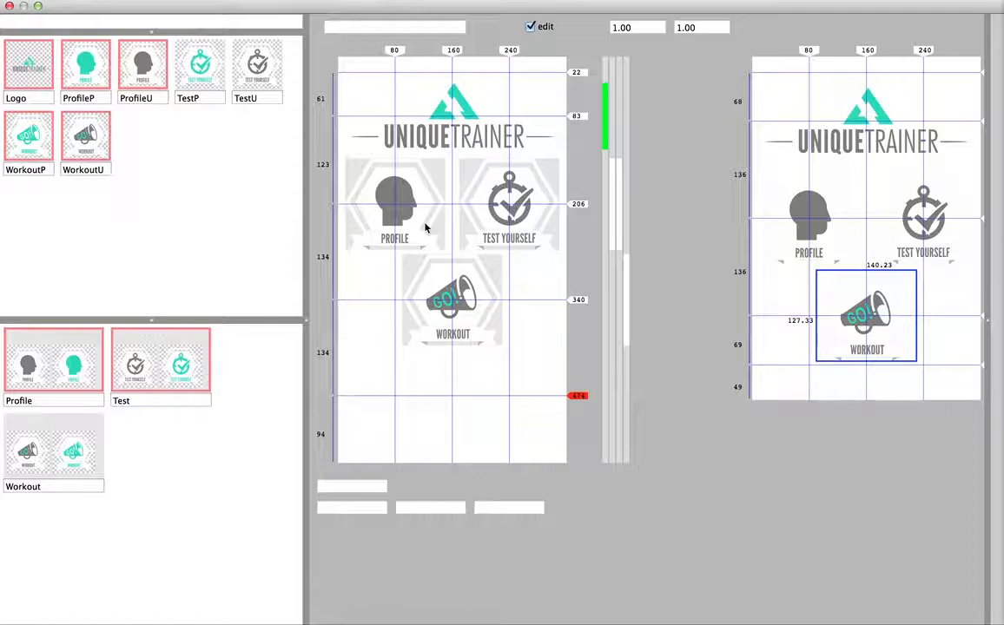
Step: Set the scale of the Profile, Test Yourself and Workout buttons on the shorter canvas to 0.8
click(818, 227)
click(705, 26)
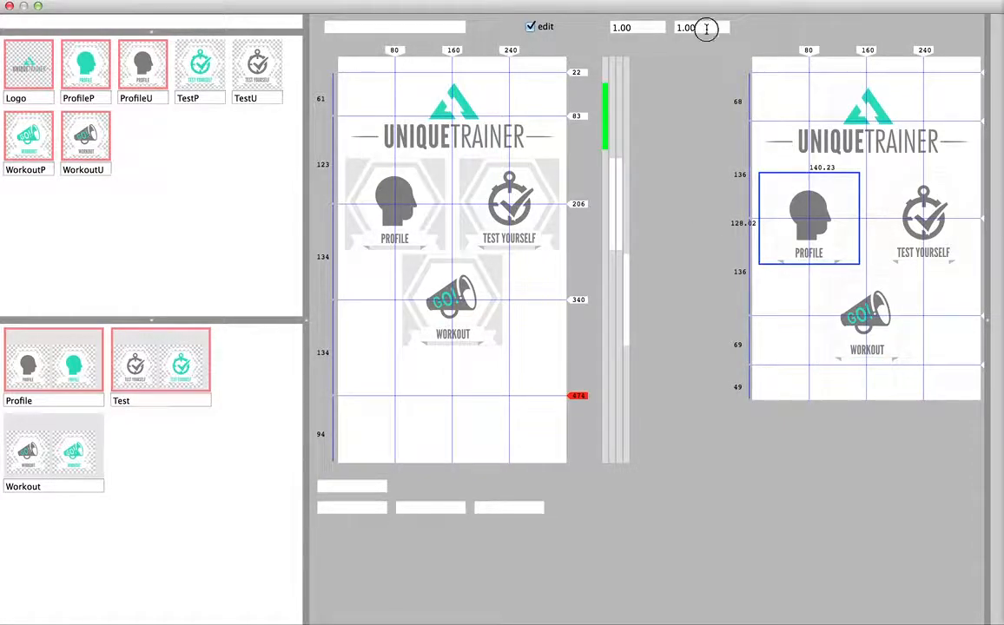
text(0.8)
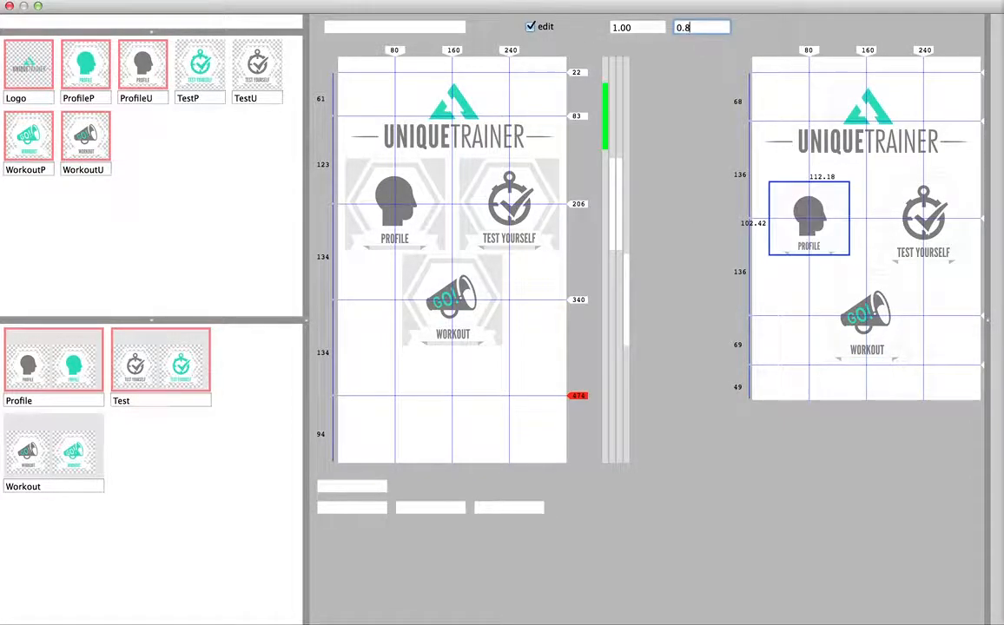
click(511, 200)
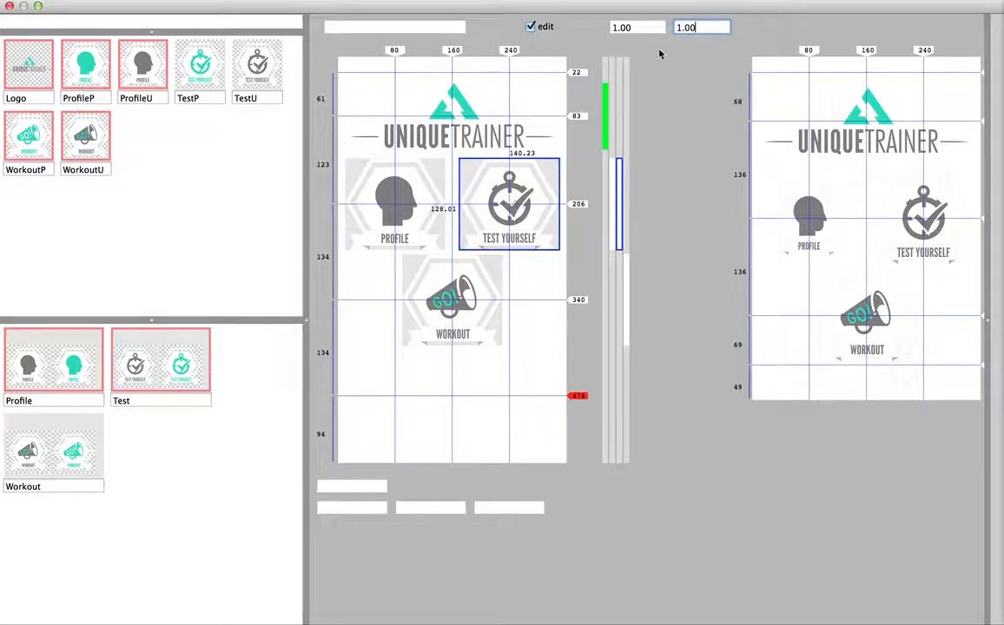
key(BackSpace)
text(0.8)
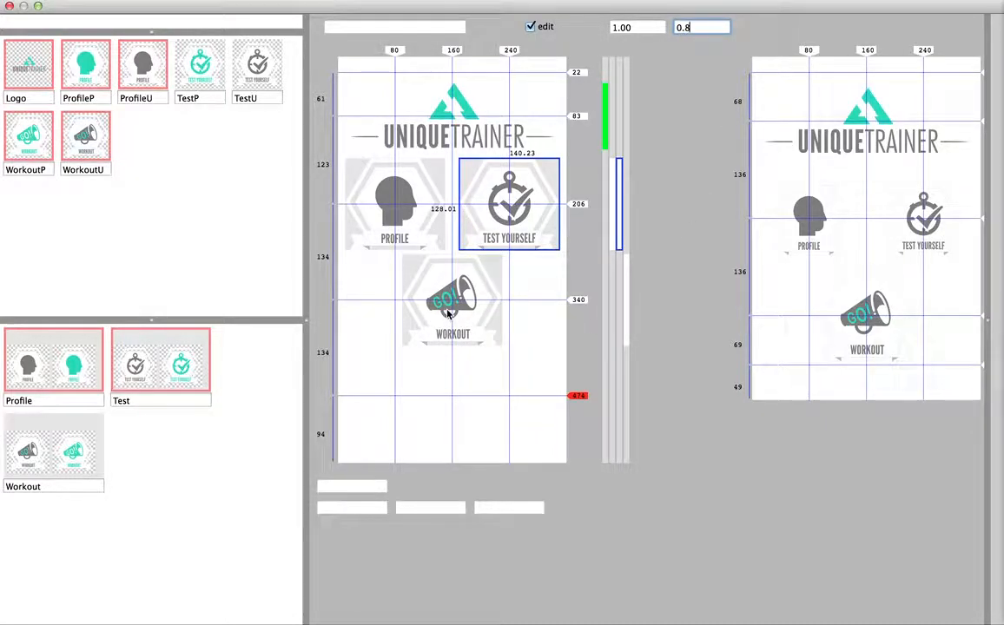
click(449, 313)
text(0.8)
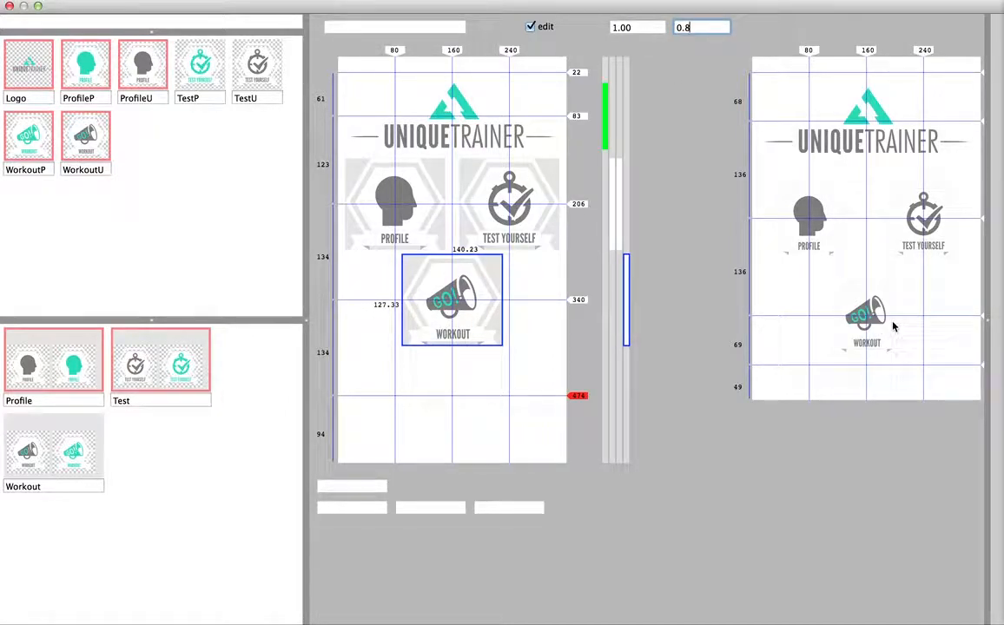
Step: Move the shorter canvas's horizontal guides up to 84 for the logo, 197 for the top buttons and 314 for Workout
drag(305, 254, 244, 257)
drag(935, 316, 934, 289)
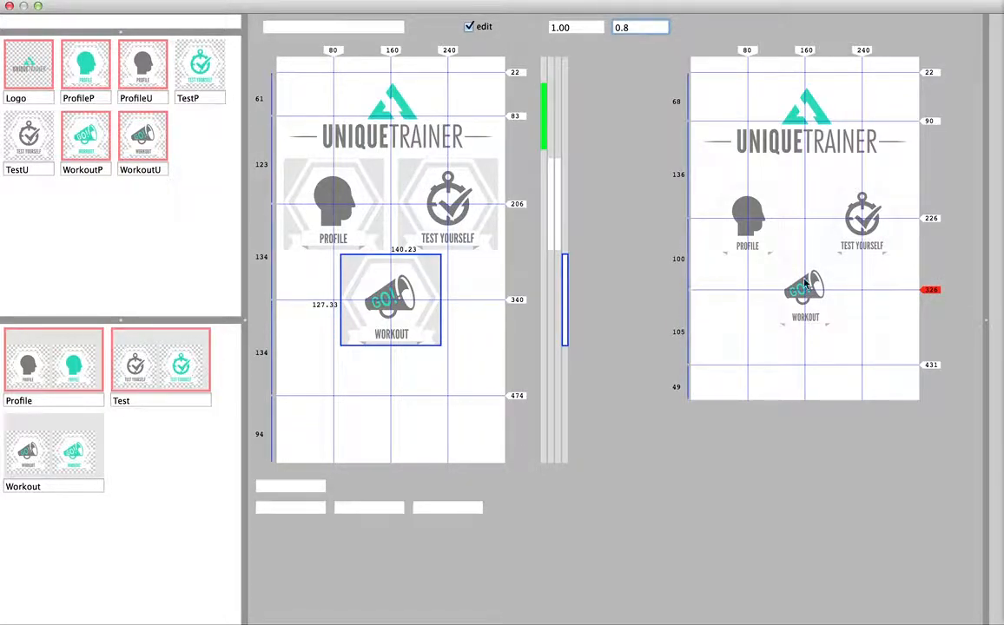
drag(935, 296, 936, 298)
drag(935, 221, 935, 198)
mouse_move(929, 122)
mouse_down()
mouse_move(931, 109)
mouse_move(932, 118)
mouse_up()
drag(941, 295, 936, 284)
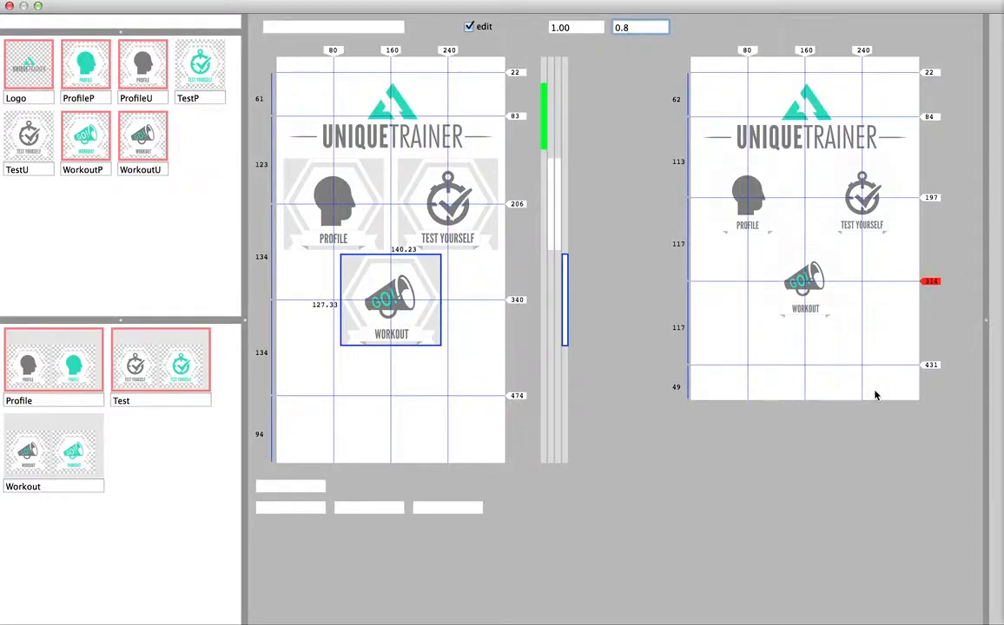